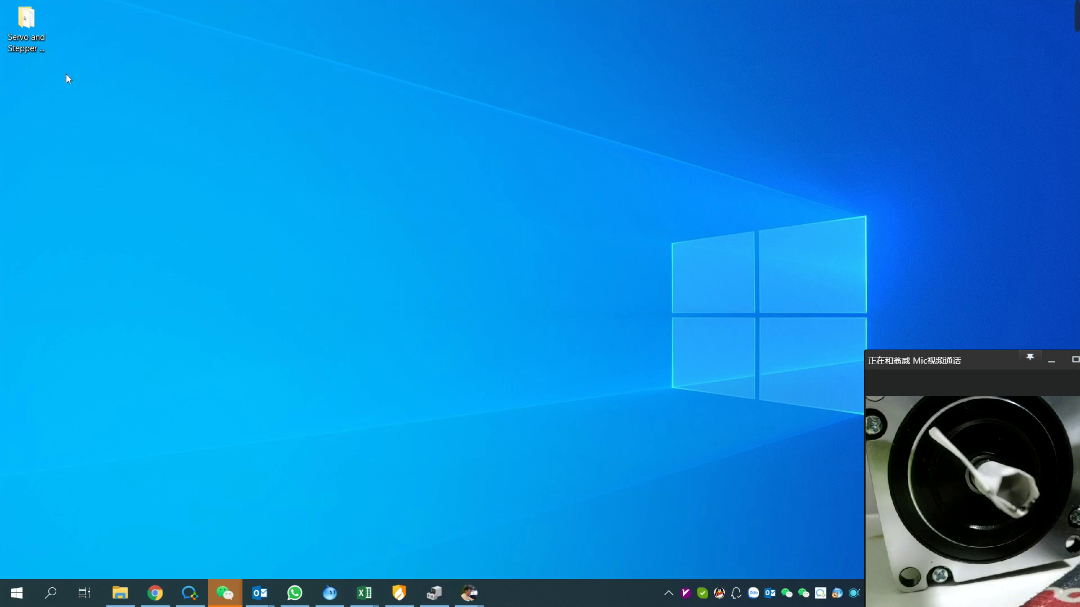
Launch Modbus Soft from the Servo and Stepper Software 202009 folder
double_click(22, 28)
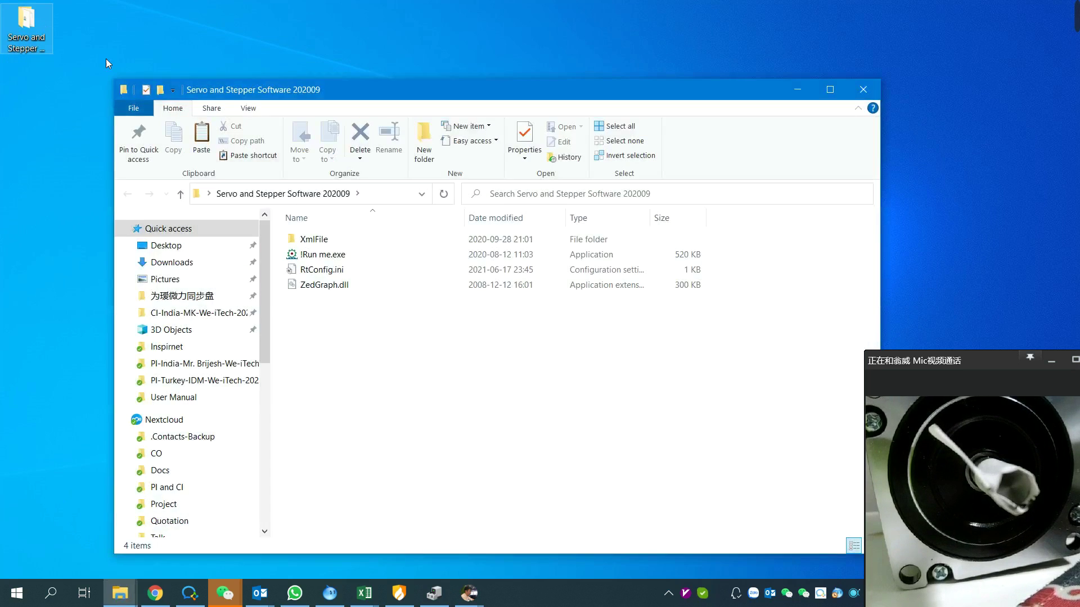
double_click(354, 257)
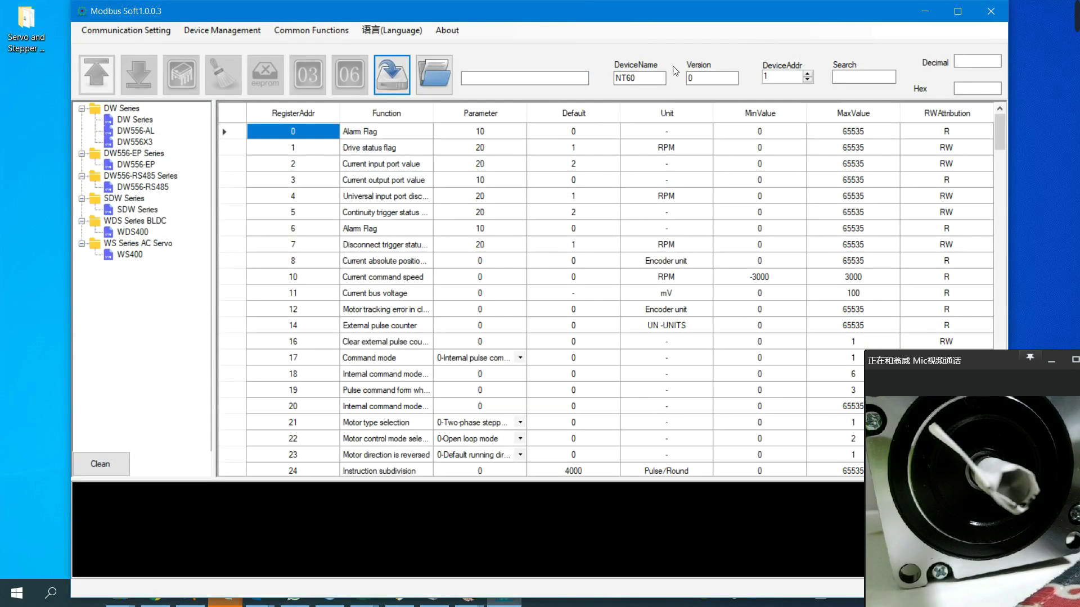
Select the DW556-RS485 drive, show communication settings, and confirm the CH340 USB adapter is on COM5
double_click(644, 14)
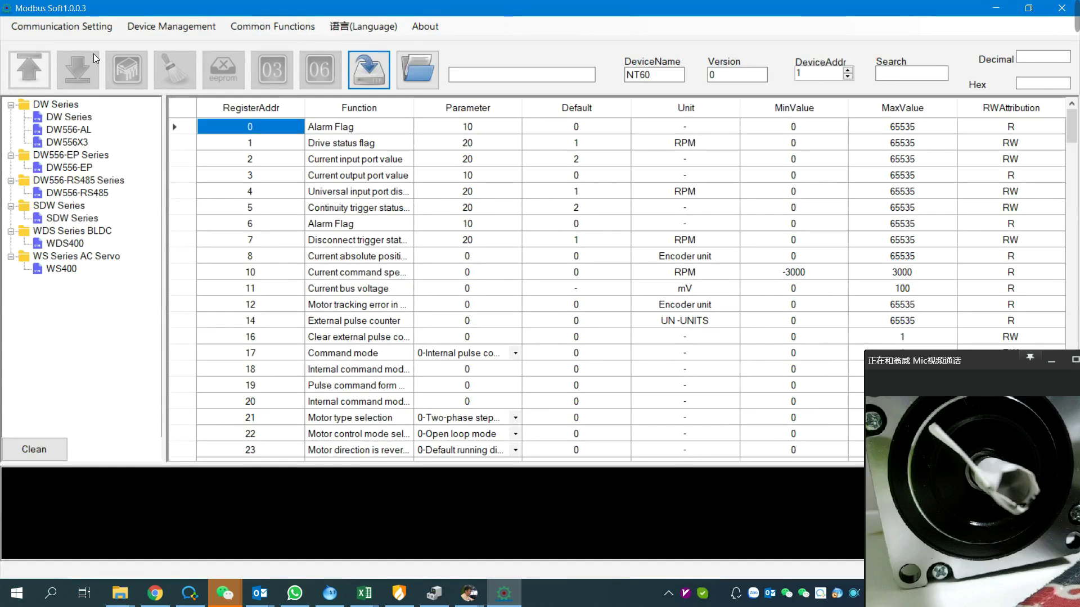
click(75, 194)
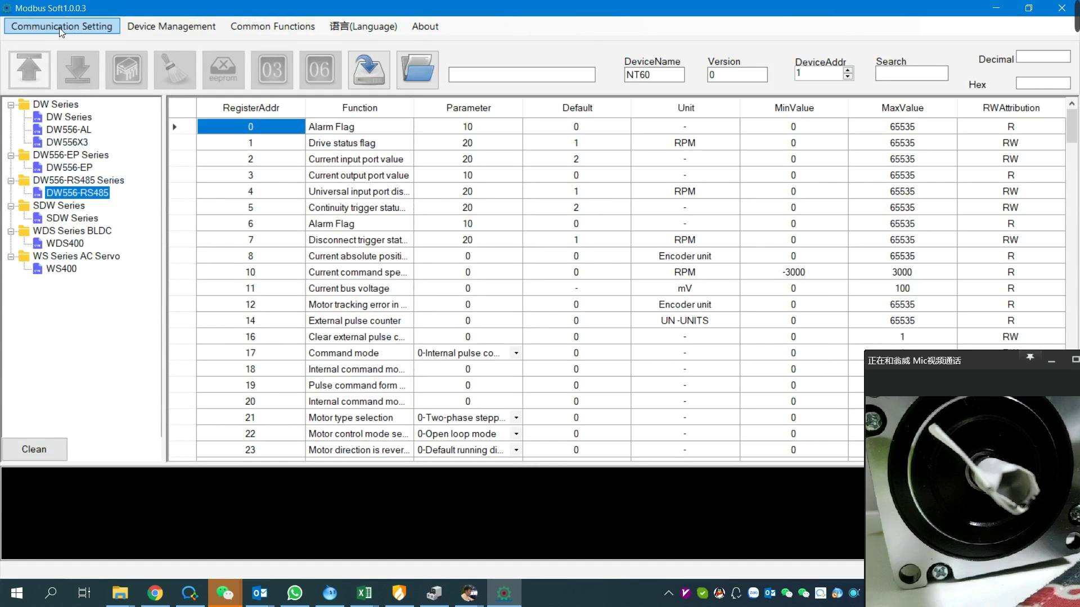
click(73, 31)
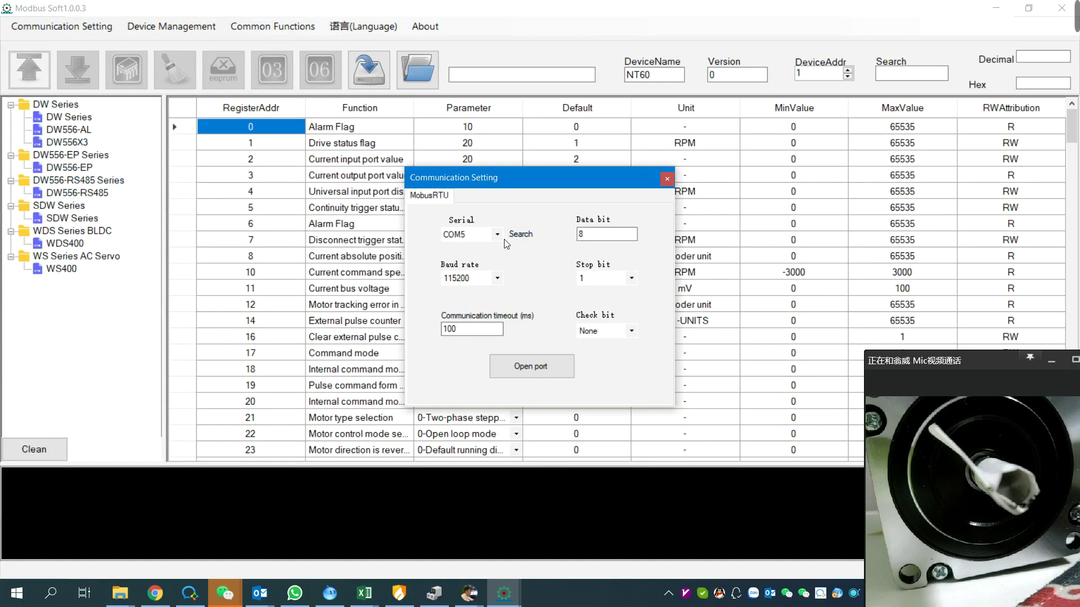
click(433, 592)
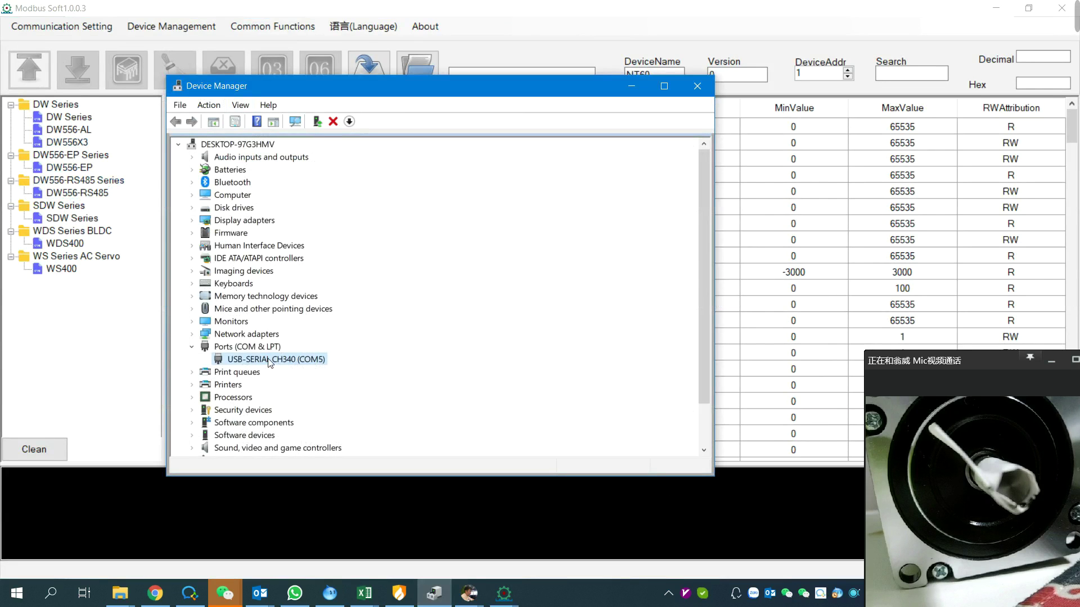
Open the COM5 port at 115200 baud and read all parameters from the drive
click(631, 87)
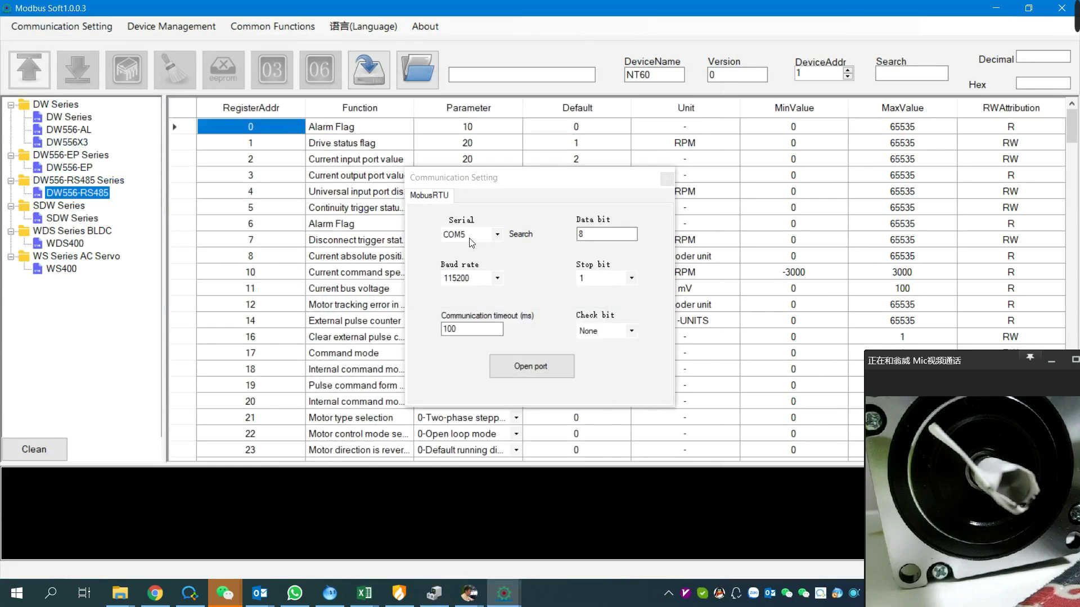
click(497, 278)
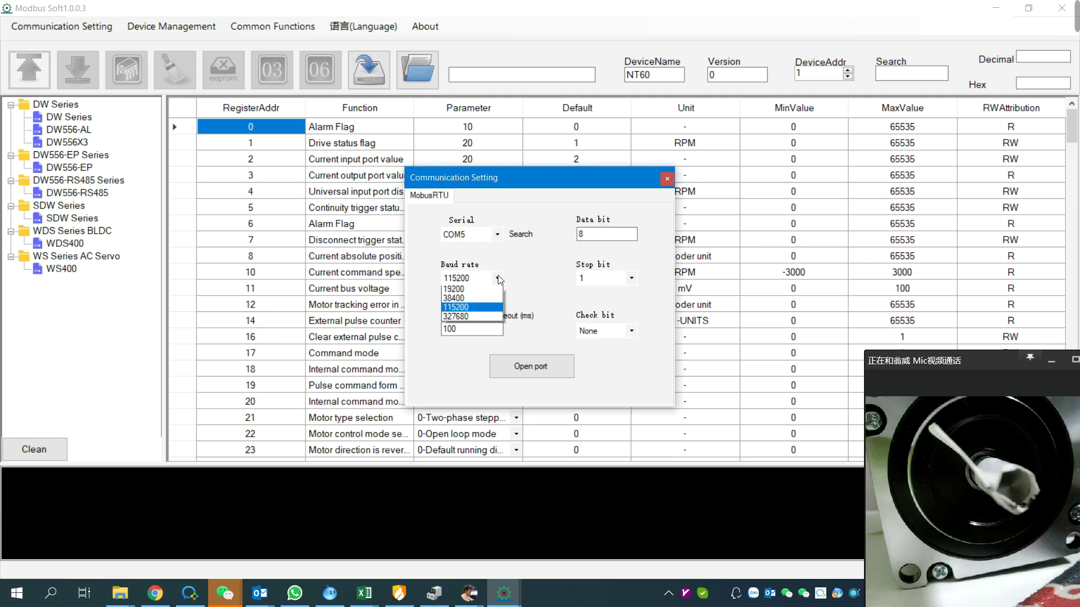
click(468, 320)
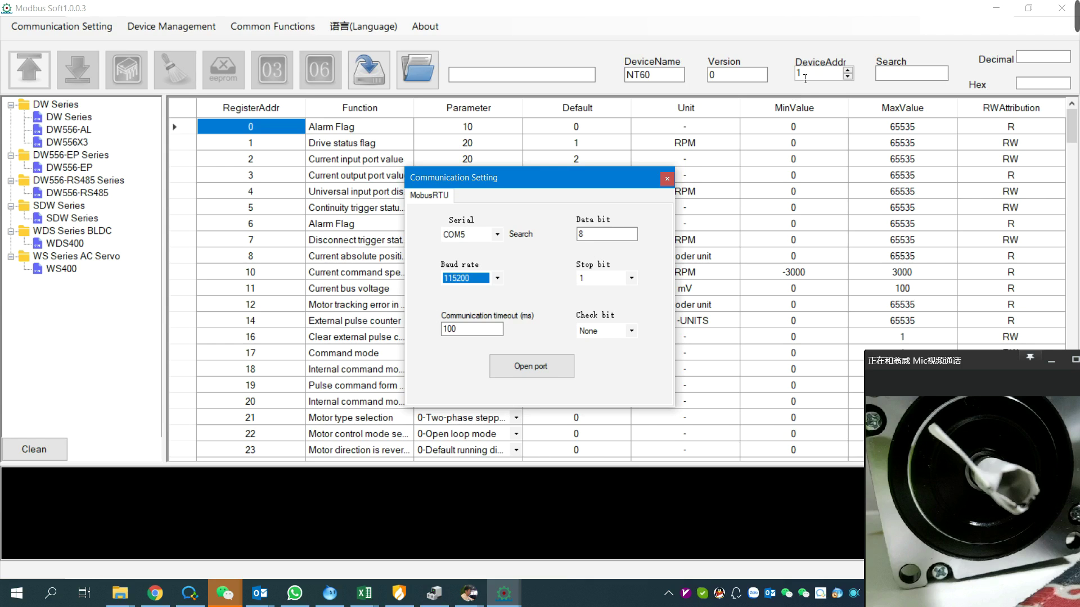
click(539, 371)
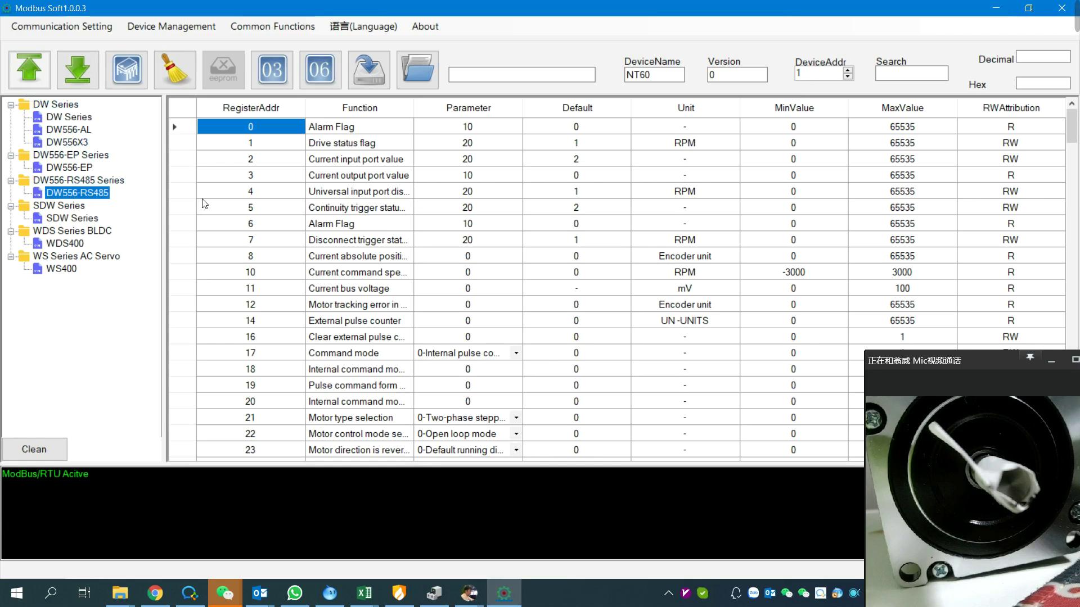
click(34, 80)
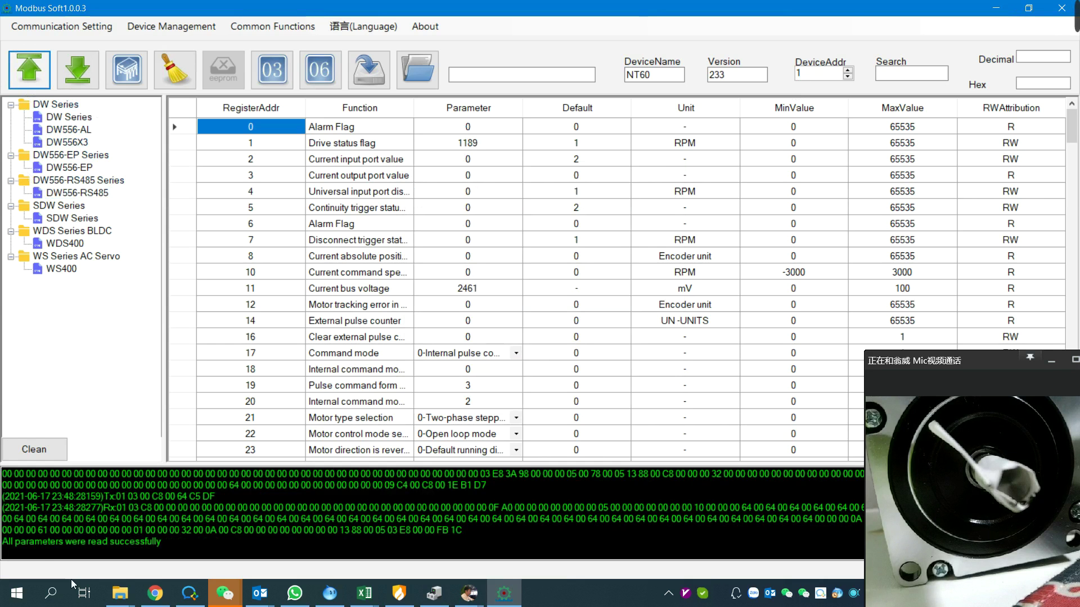
Check the log's successful-read message and look over the NT60 register table
drag(6, 548, 121, 562)
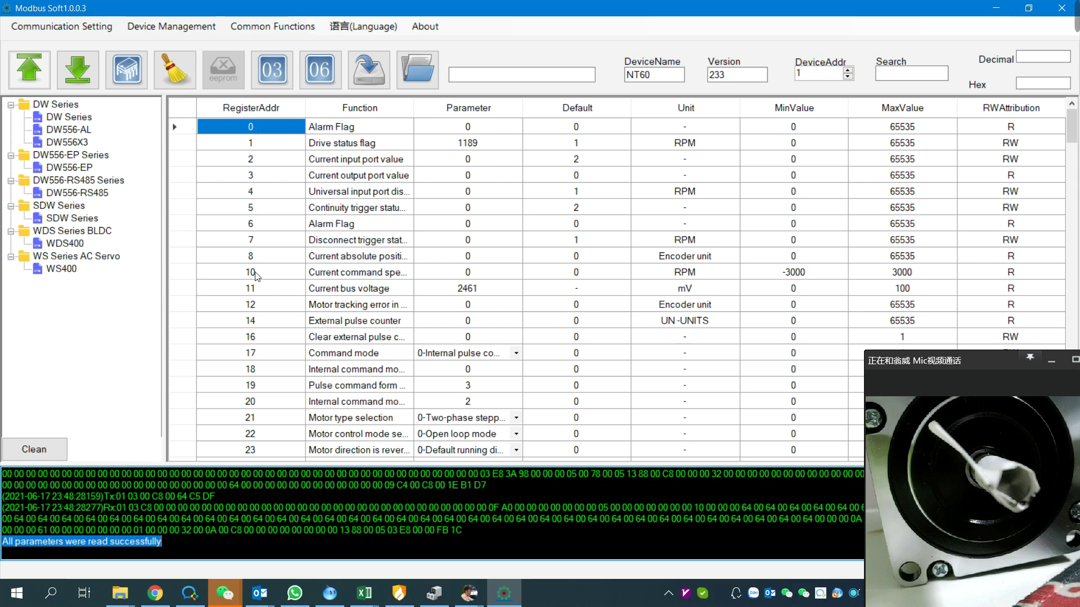
scroll(287, 345, down, 8)
scroll(285, 345, up, 8)
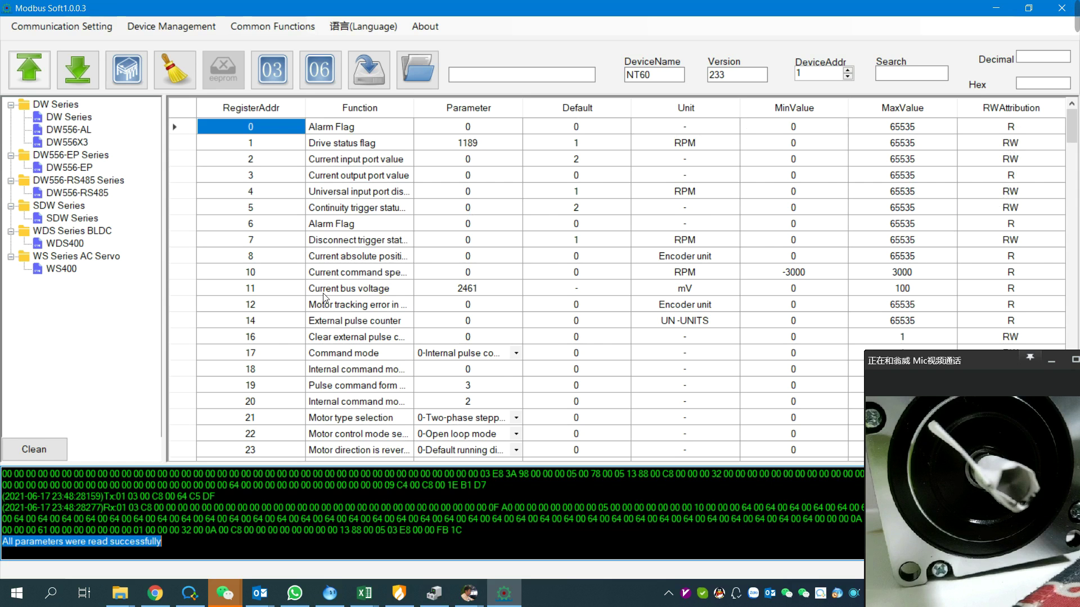
Select register 20's row and widen the Function column to show full names
scroll(288, 343, down, 1)
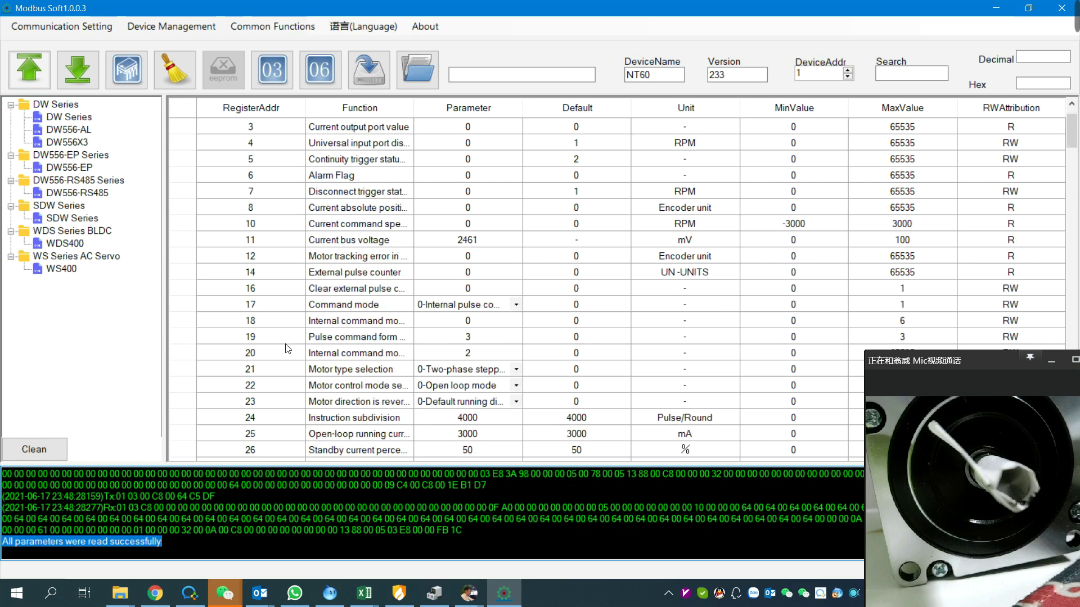
click(326, 359)
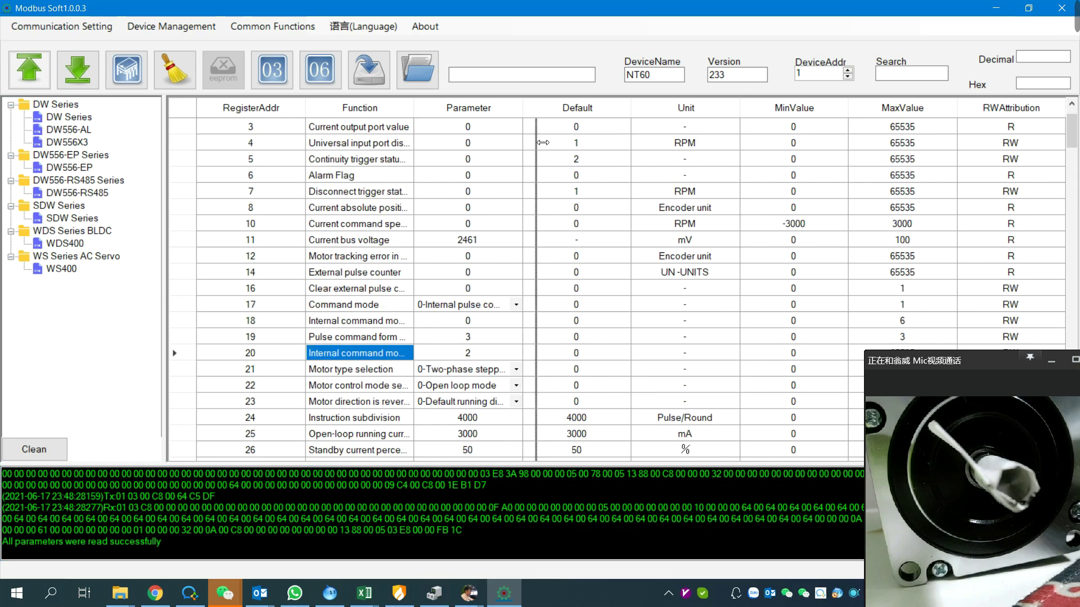
drag(543, 143, 542, 143)
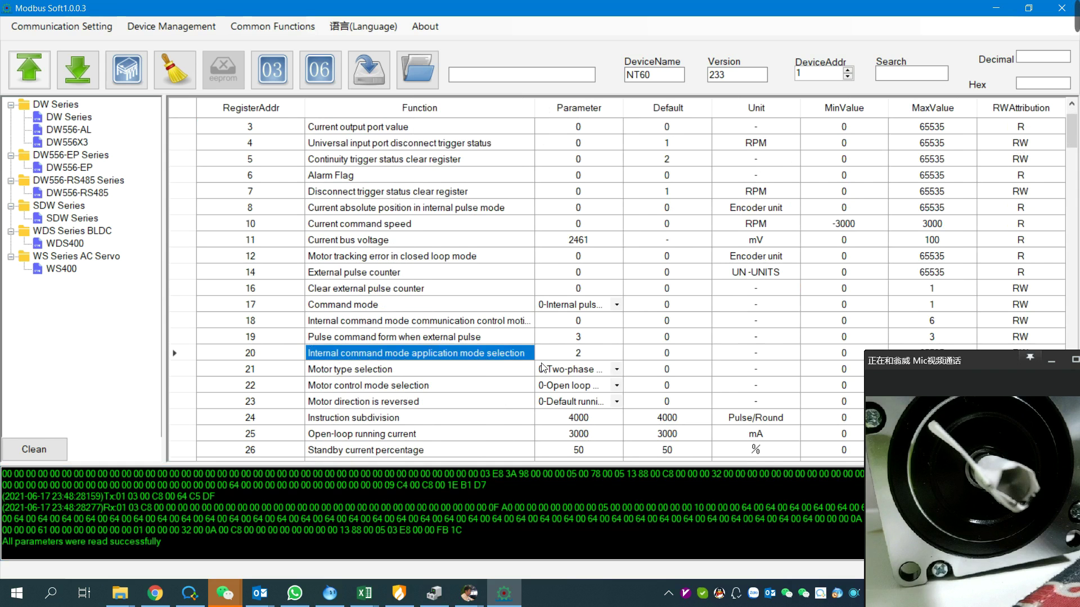
Write 0 to register 20's application mode selection and highlight the sent frame in the log
double_click(587, 358)
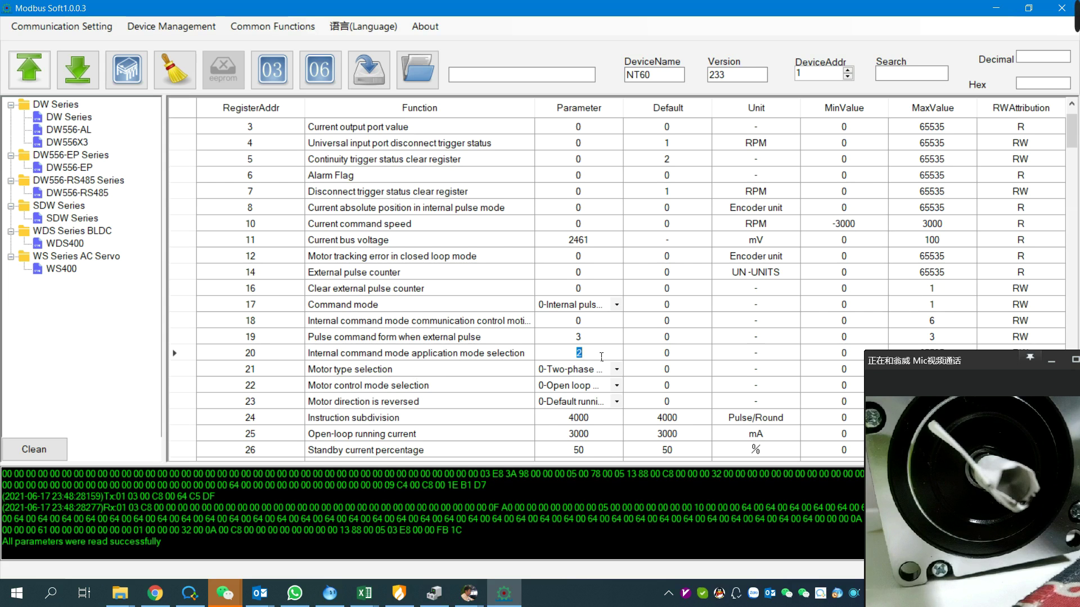
text(0)
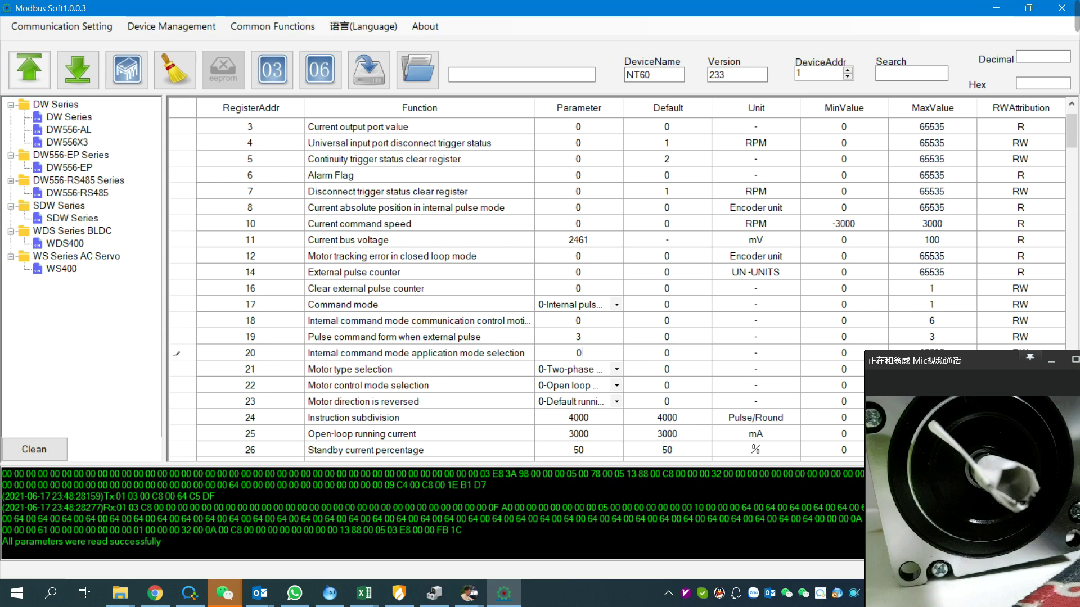
key(Return)
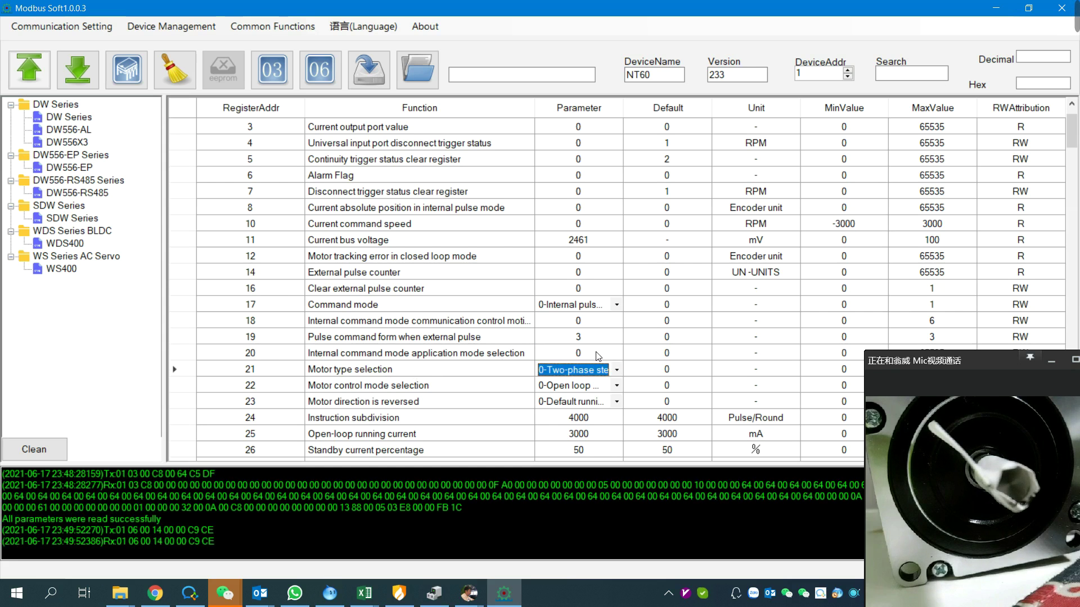
click(598, 356)
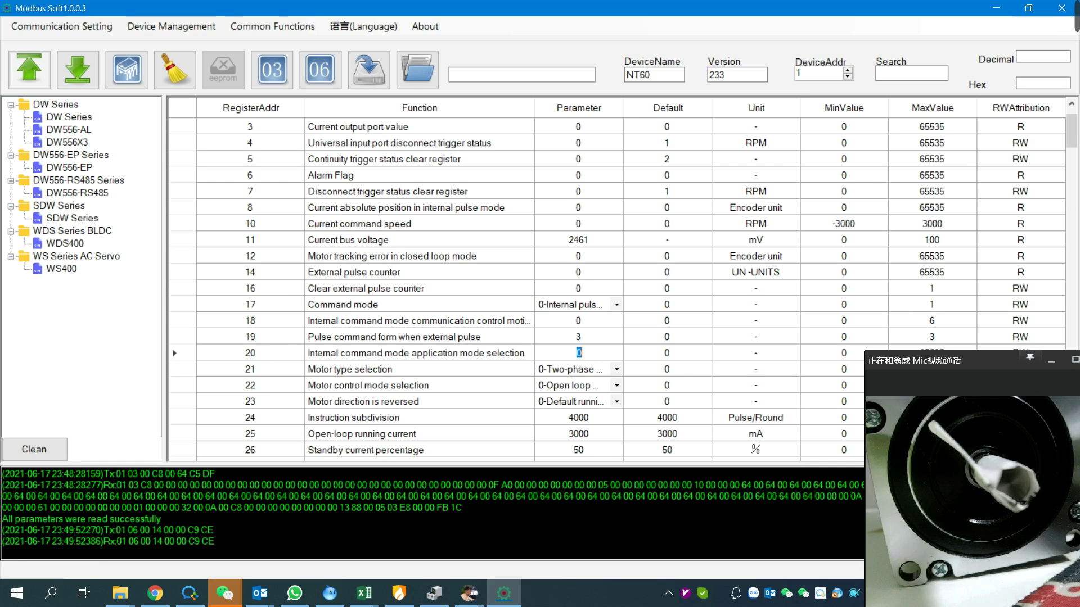
drag(104, 530, 217, 531)
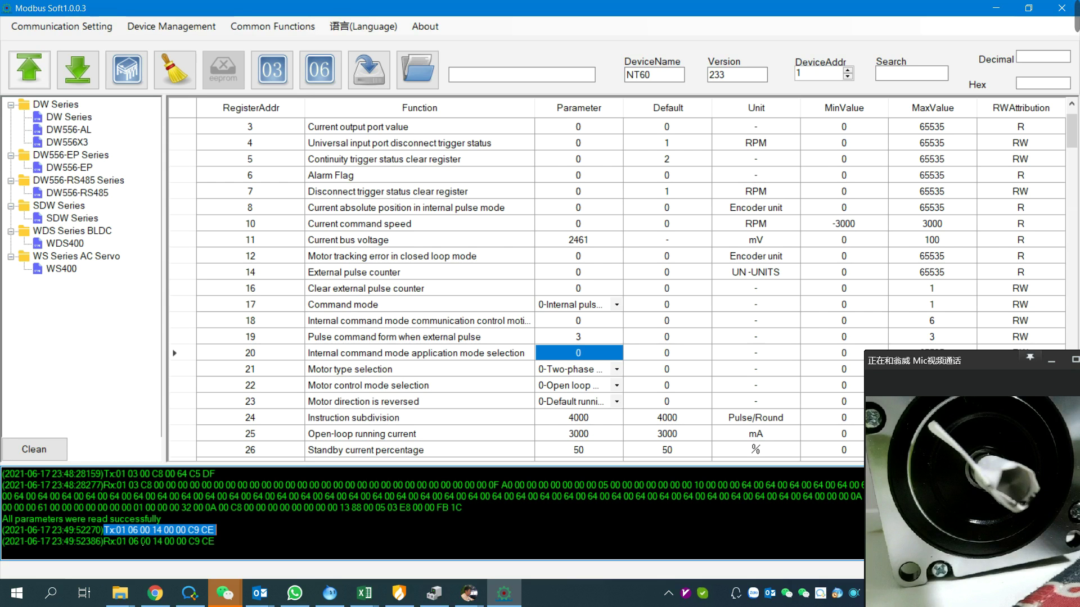
click(127, 531)
key(shift+Left)
key(shift+Left)
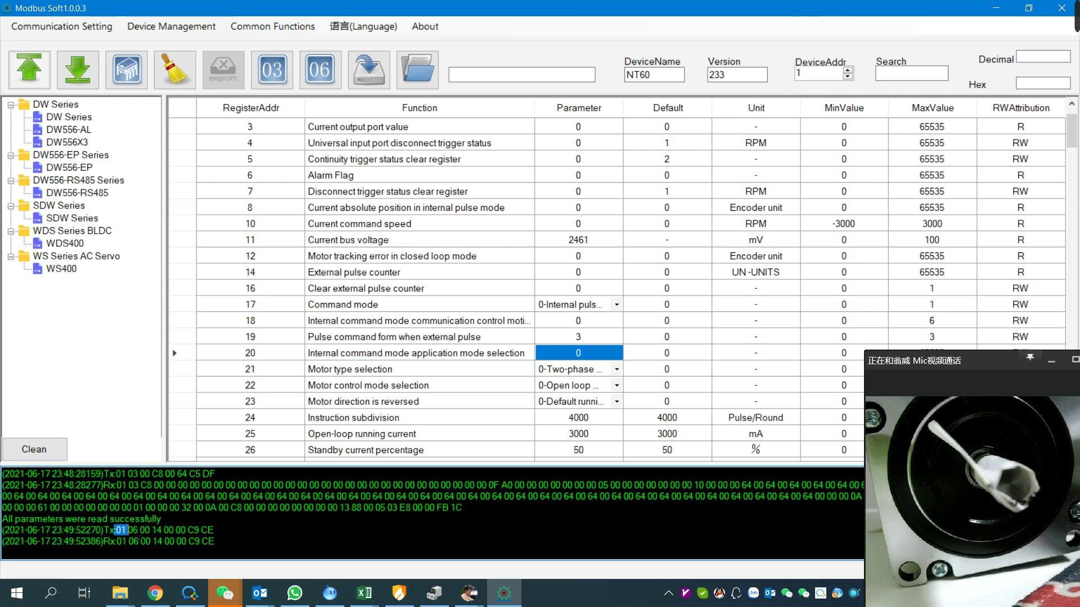
drag(133, 531, 131, 534)
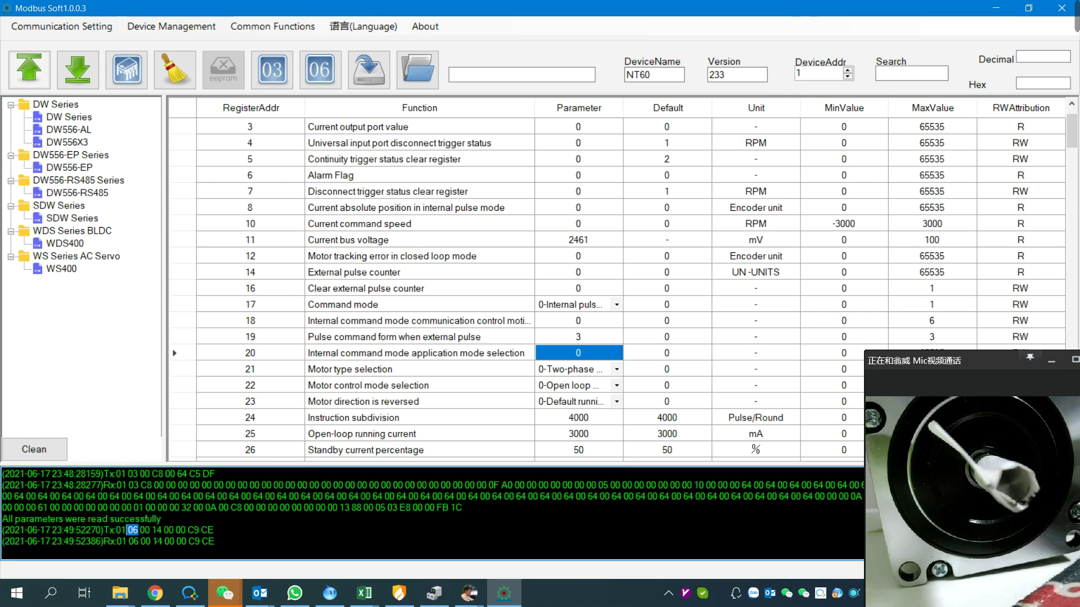
click(152, 533)
drag(146, 540, 169, 540)
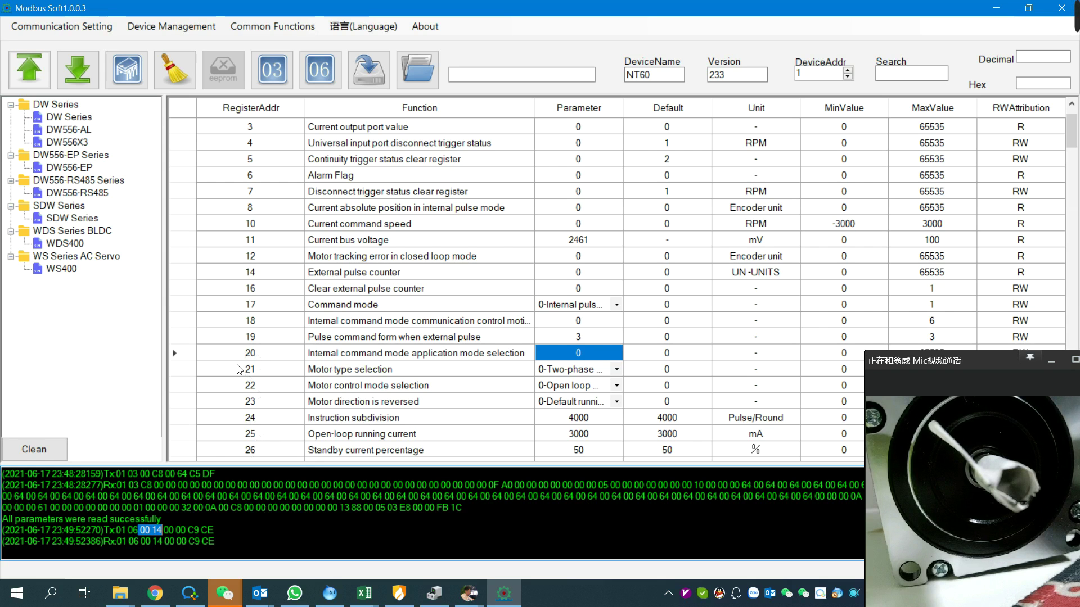
key(XF86Calculator)
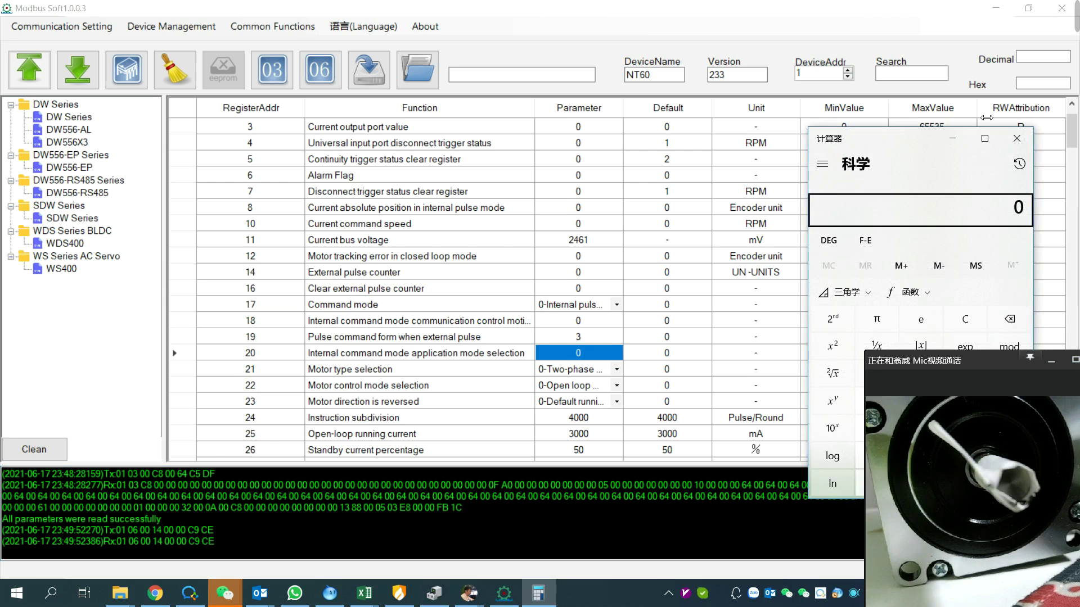
Place Calculator beside the table in Programmer mode and enter decimal 20, showing HEX 14
drag(895, 144, 731, 72)
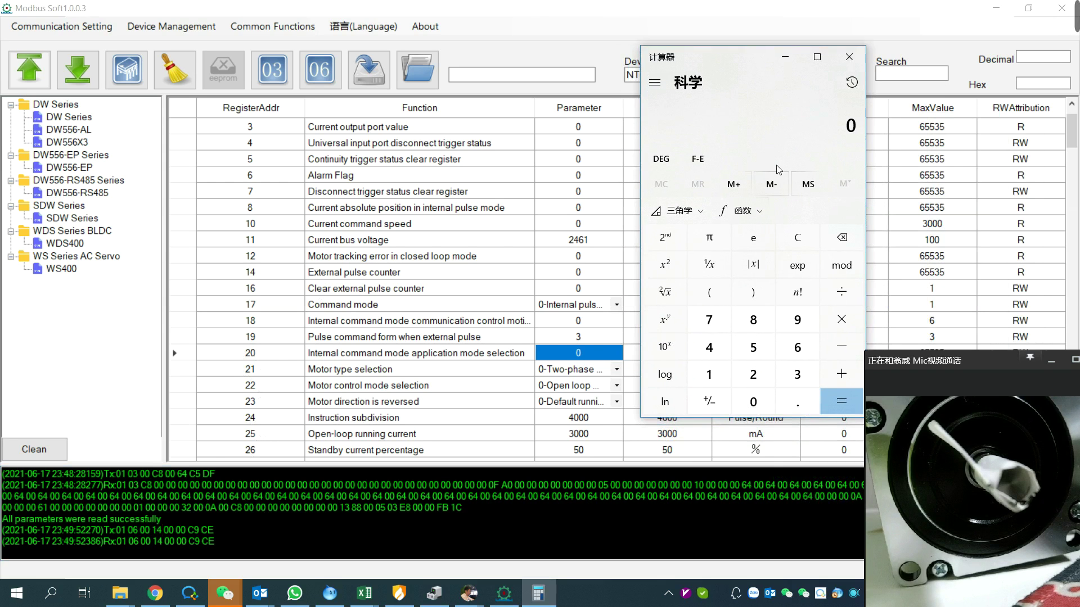
click(654, 82)
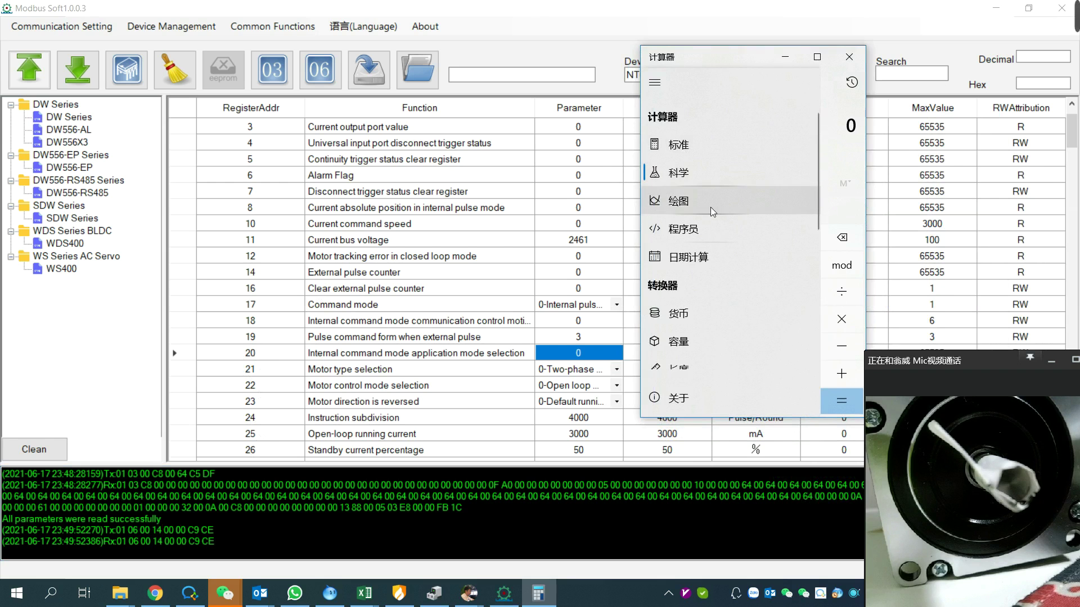
click(718, 233)
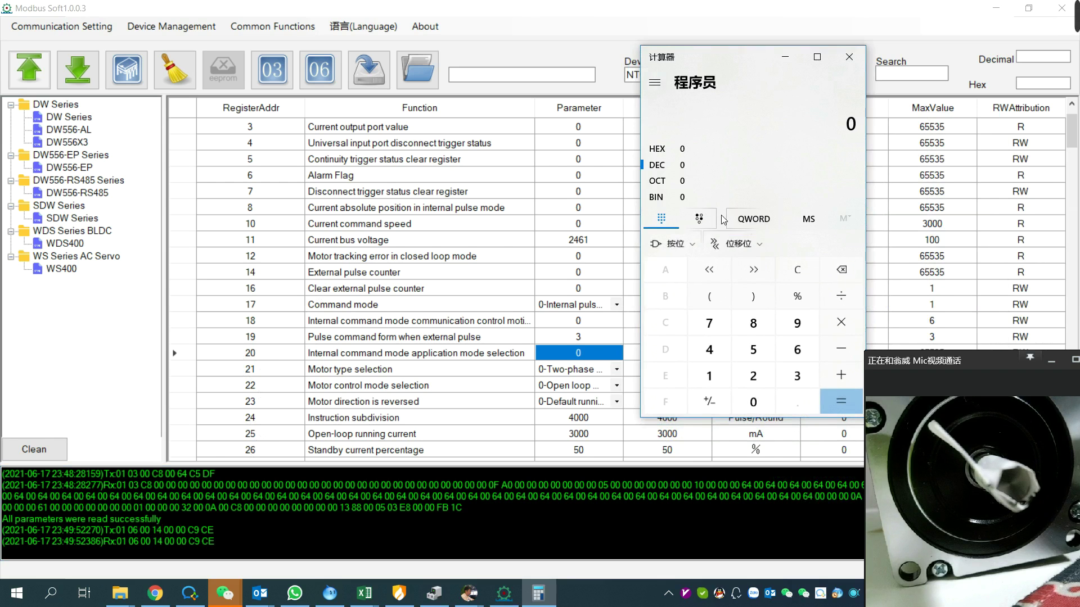
click(740, 375)
click(736, 409)
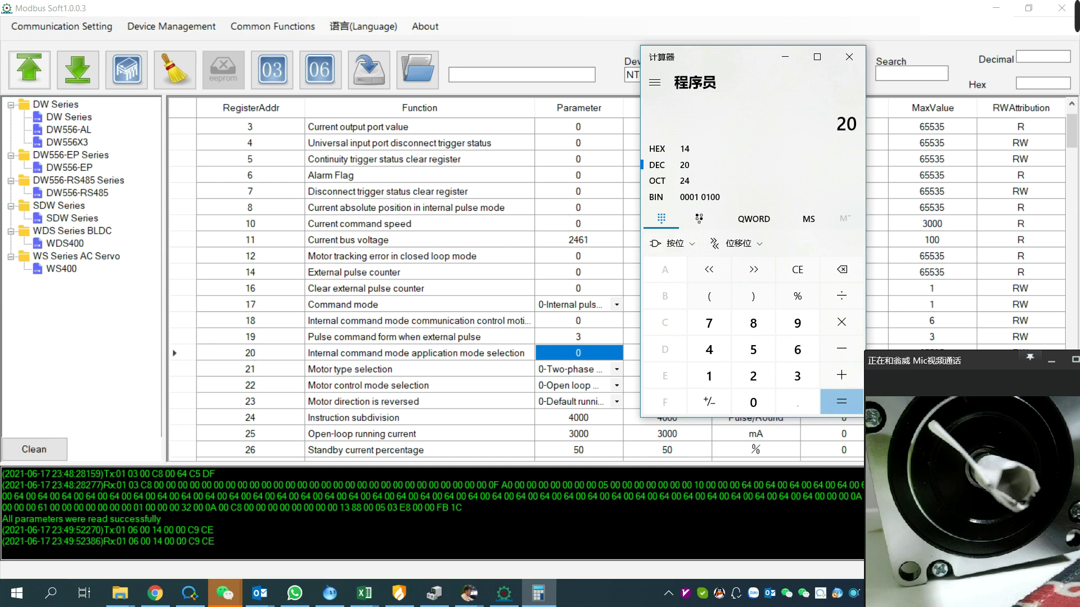
drag(171, 530, 187, 530)
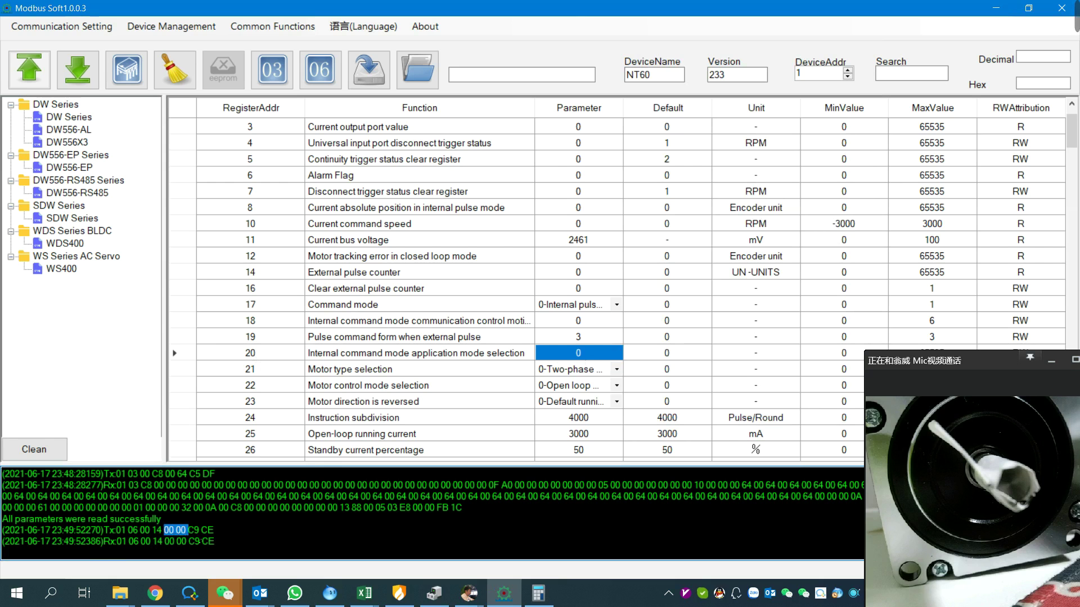
drag(187, 530, 219, 537)
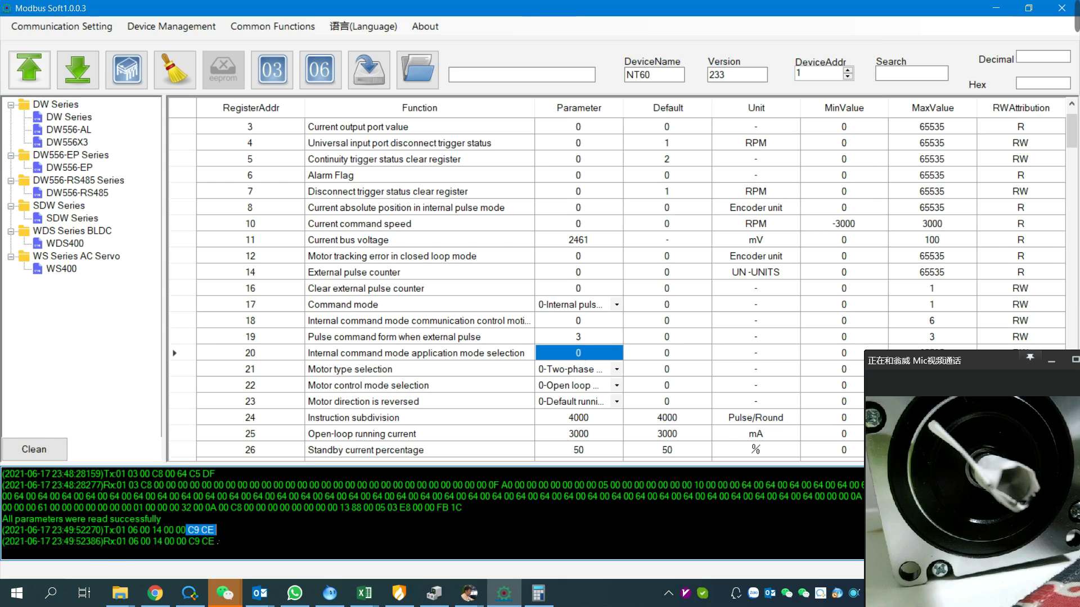
click(110, 546)
double_click(110, 545)
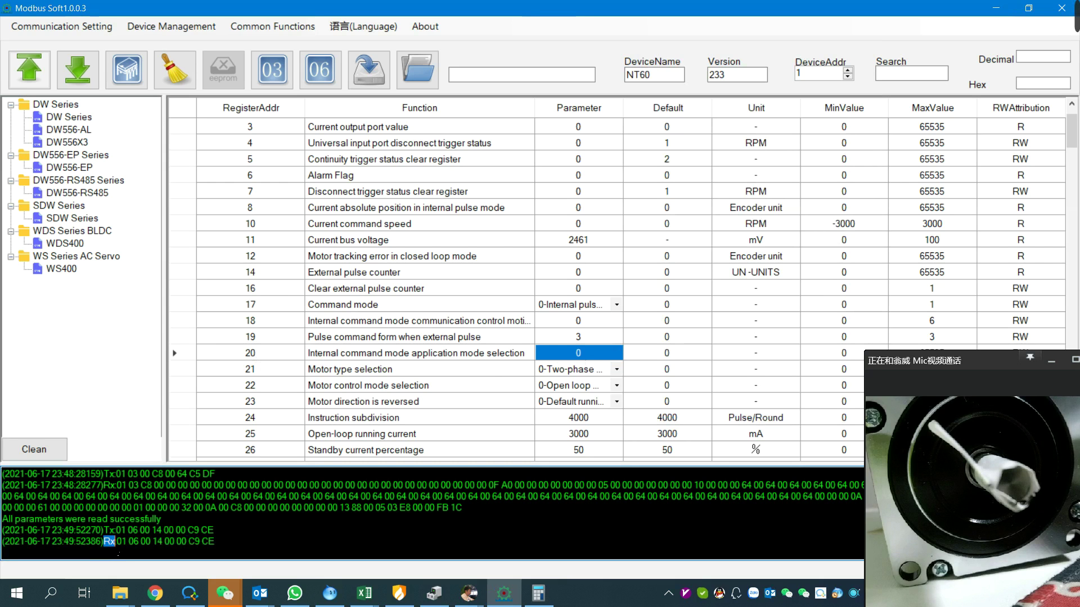
click(121, 543)
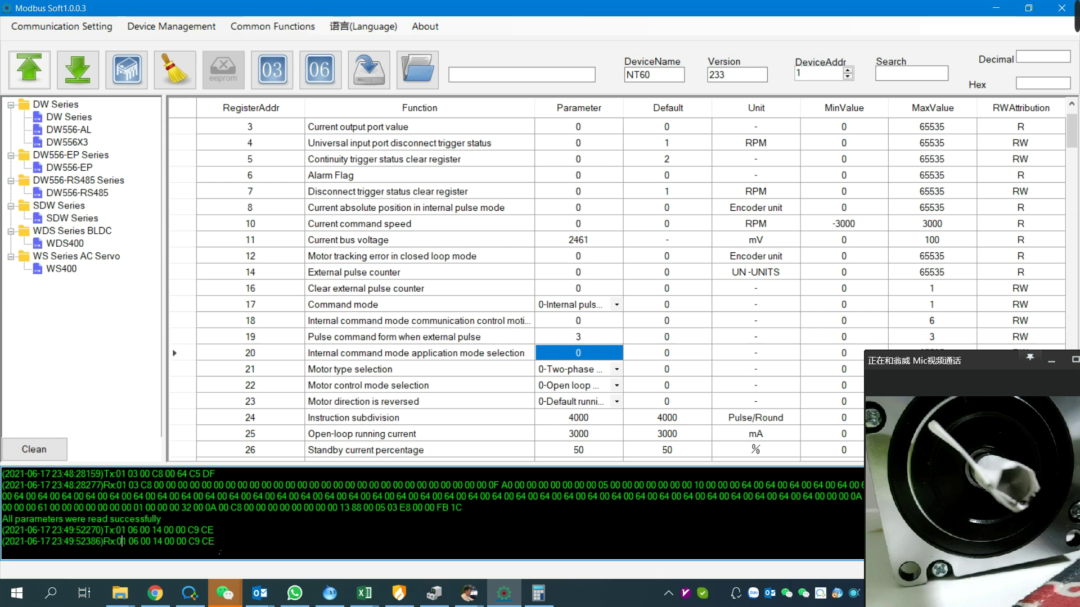
mouse_move(215, 542)
mouse_down()
mouse_move(101, 529)
mouse_move(114, 542)
mouse_move(217, 545)
mouse_up()
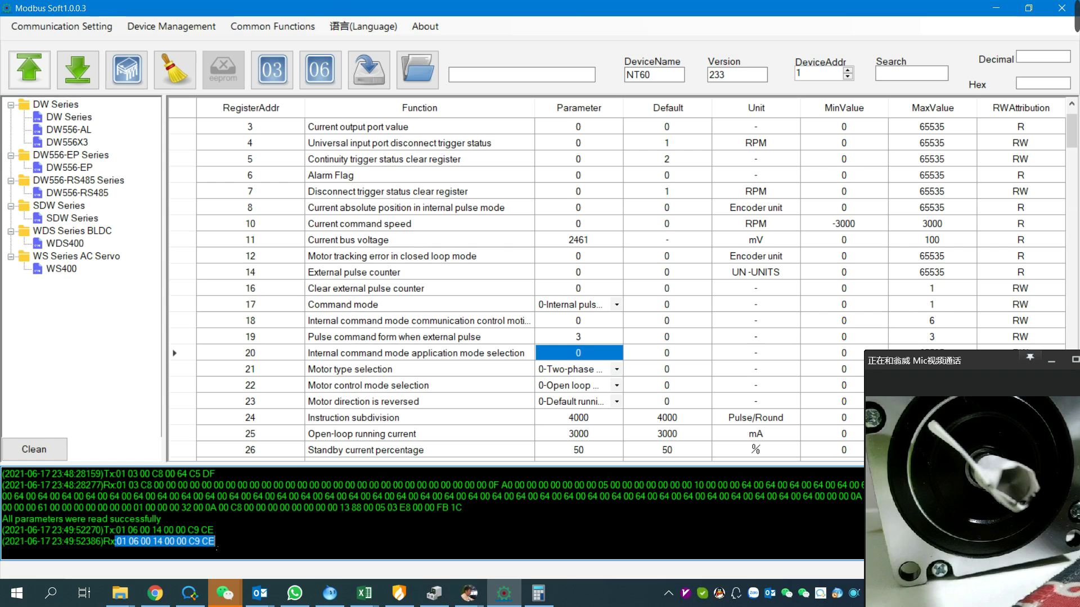
click(422, 325)
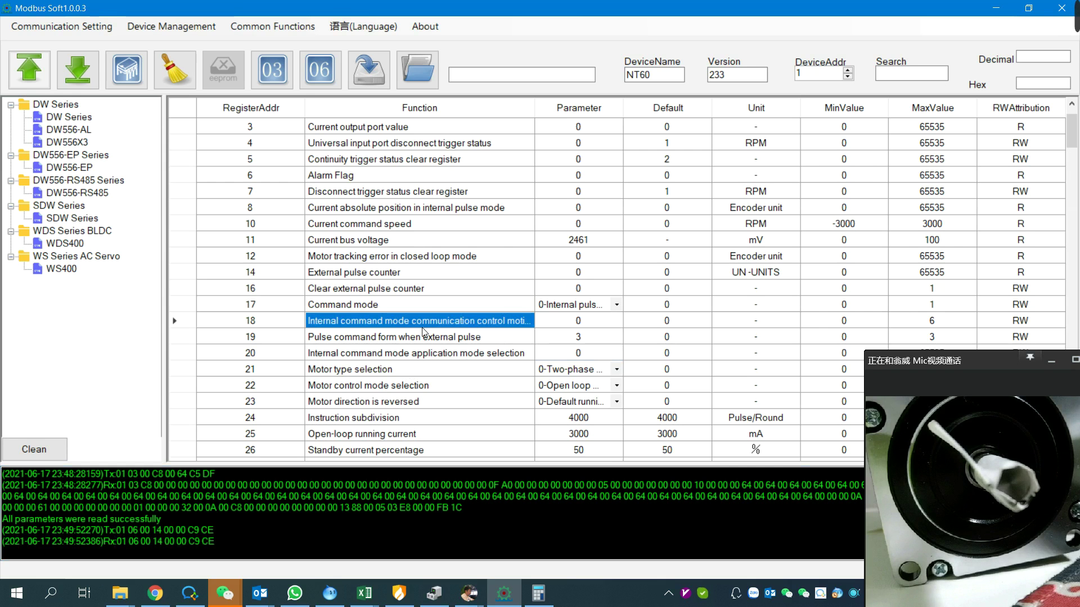
Set register 17's Command mode to 0-Internal pulse command, writing it to the drive
ctrl+click(375, 304)
click(375, 303)
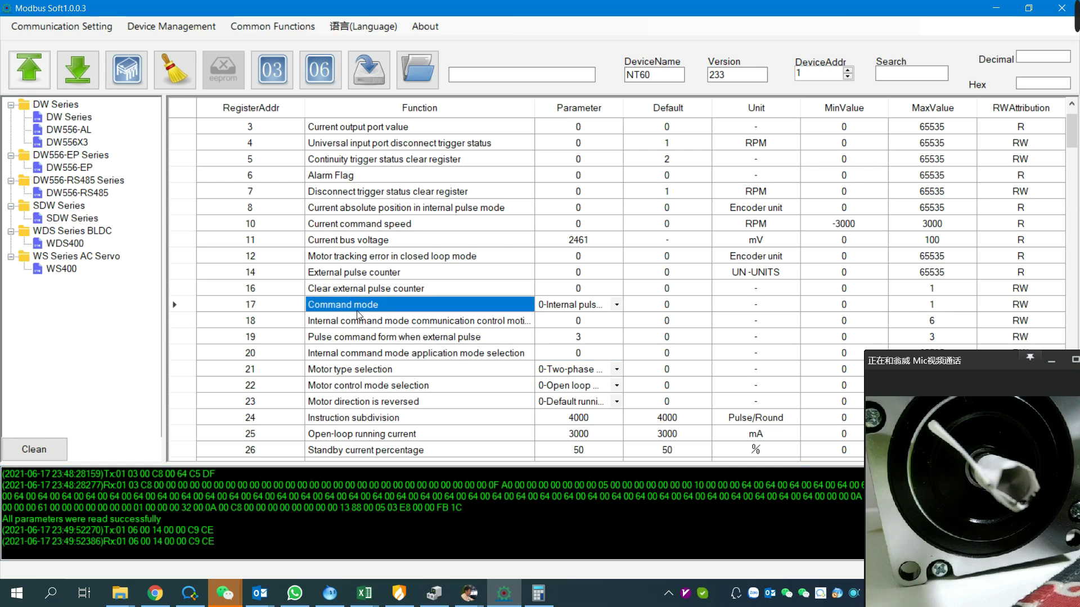
click(609, 306)
click(610, 308)
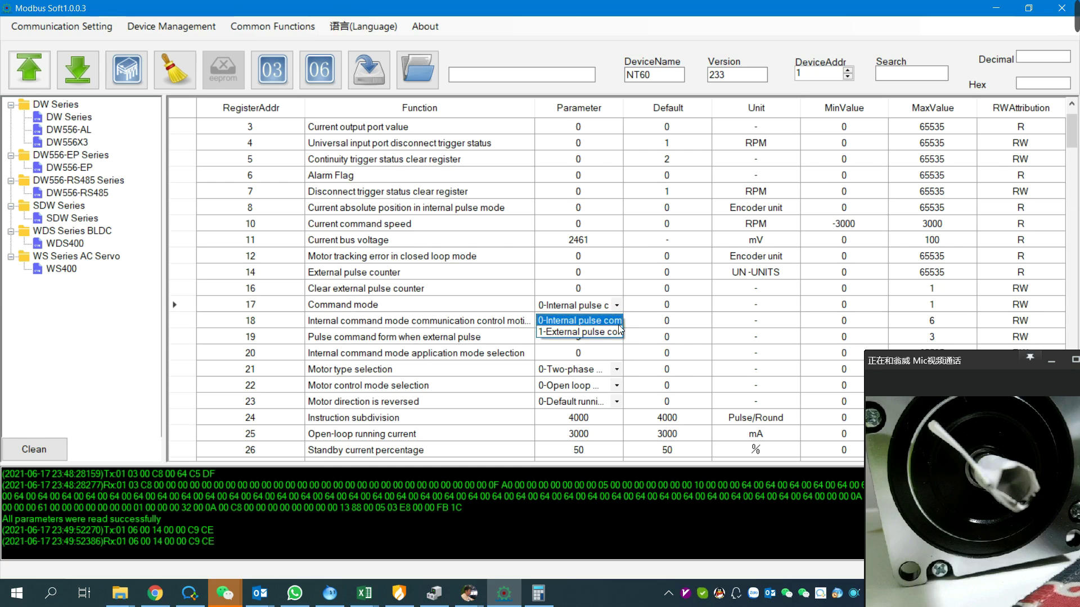
click(602, 322)
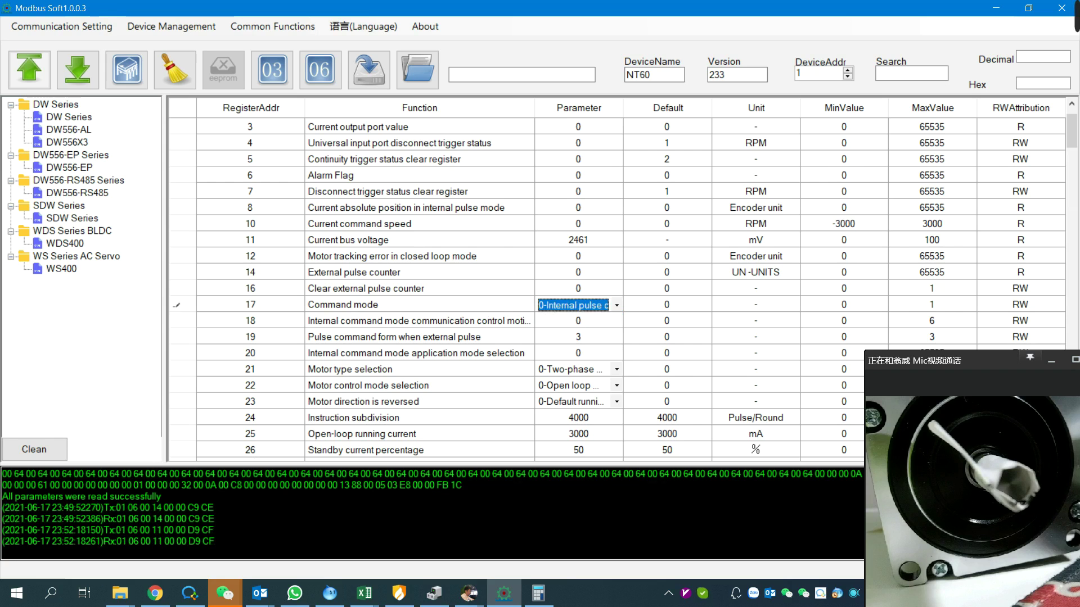
Highlight the logged write's bytes 01, 06 and 00 11, then bring Calculator forward
drag(116, 530, 126, 530)
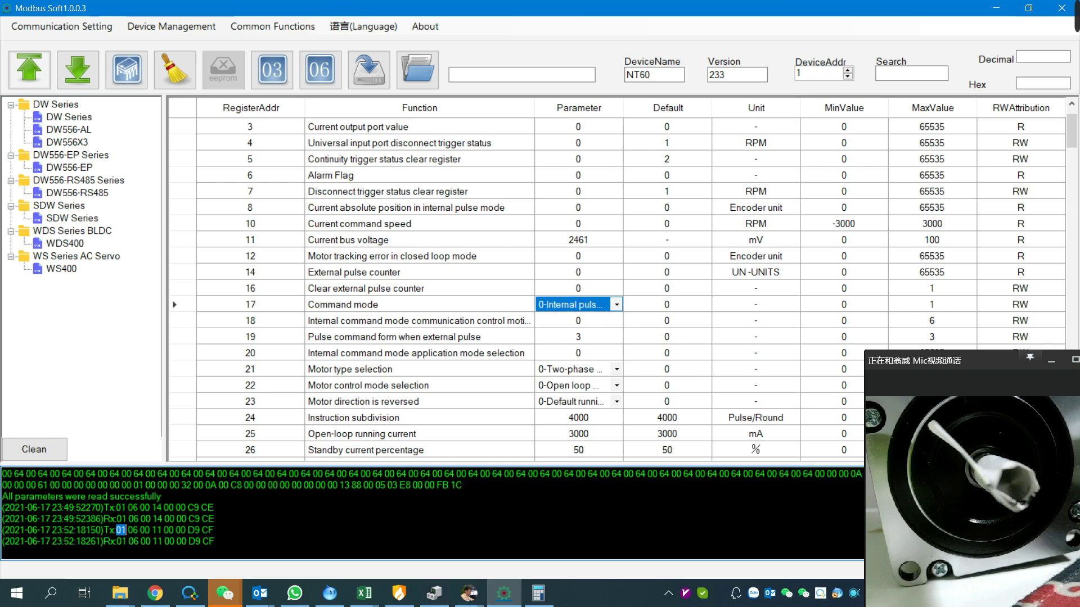
drag(128, 530, 138, 530)
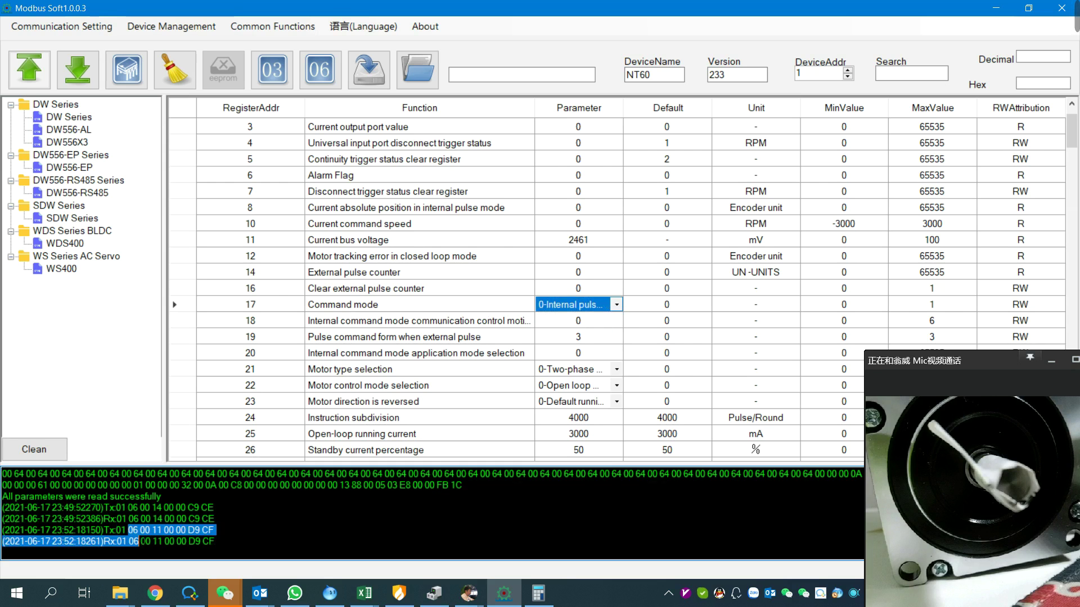
drag(139, 530, 163, 529)
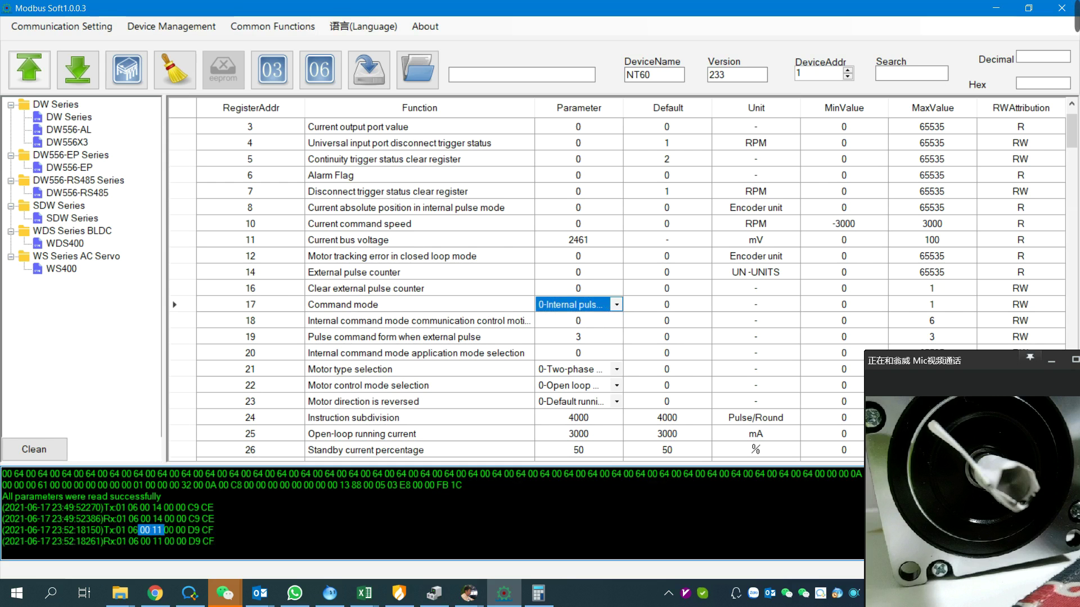
click(538, 593)
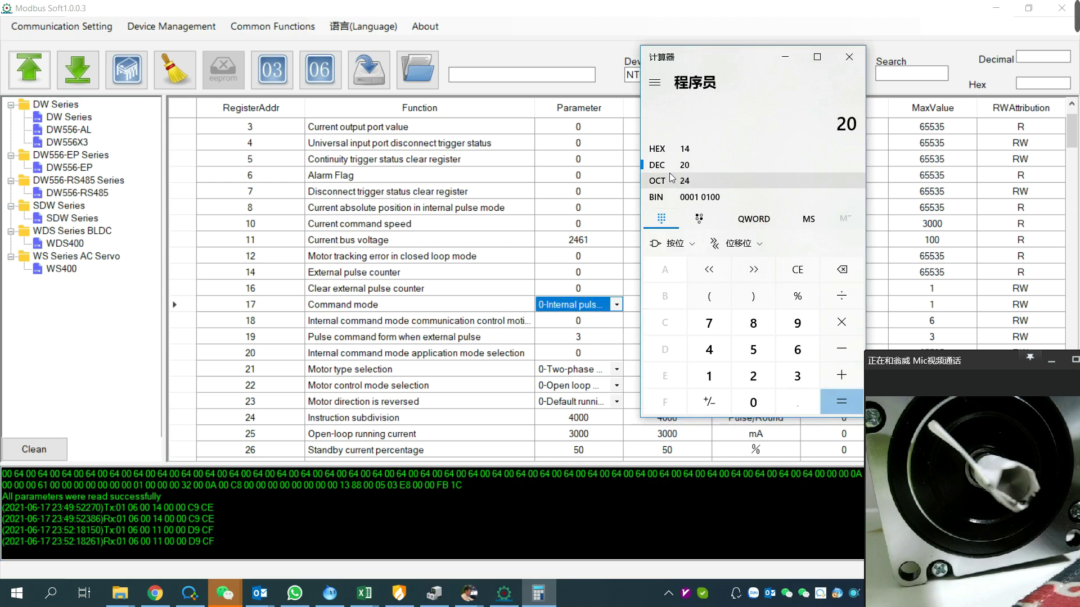
Convert hex 11 to decimal 17 and match it to register address 00 11 in the log
click(685, 151)
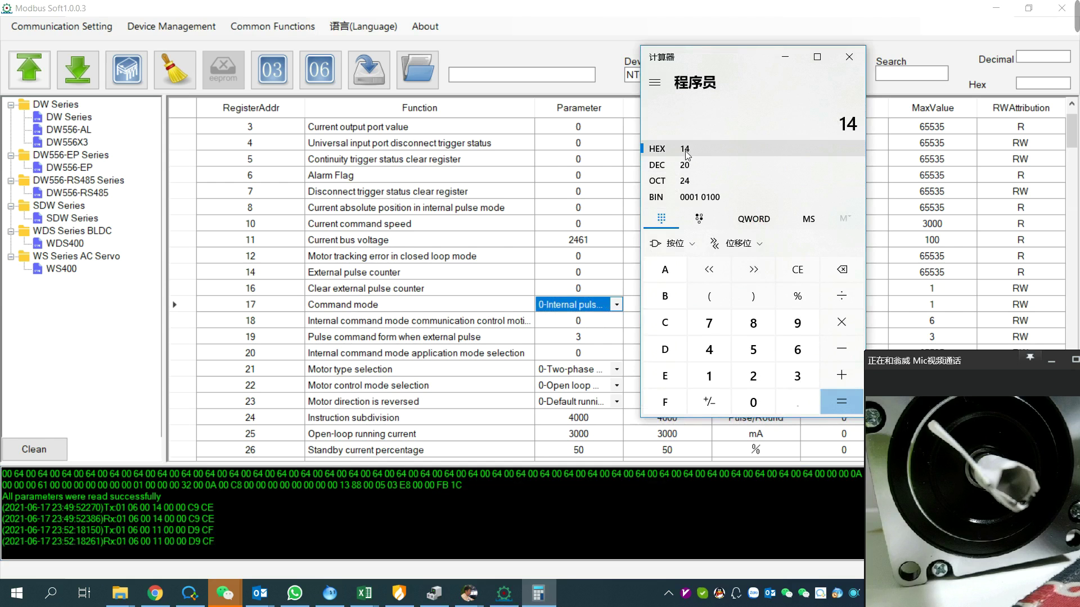
click(718, 389)
click(718, 388)
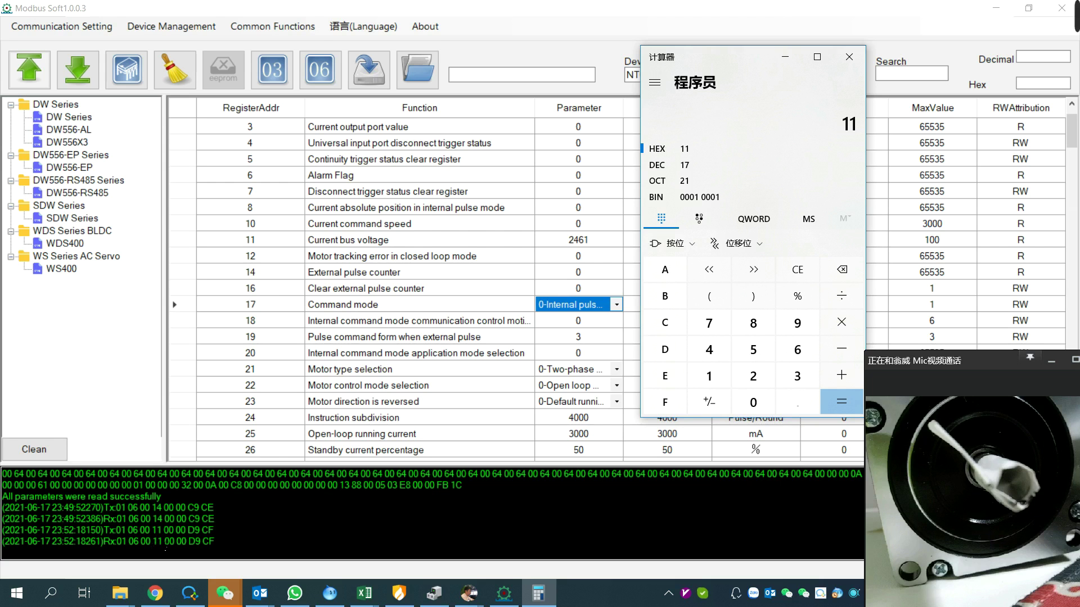
drag(140, 529, 163, 530)
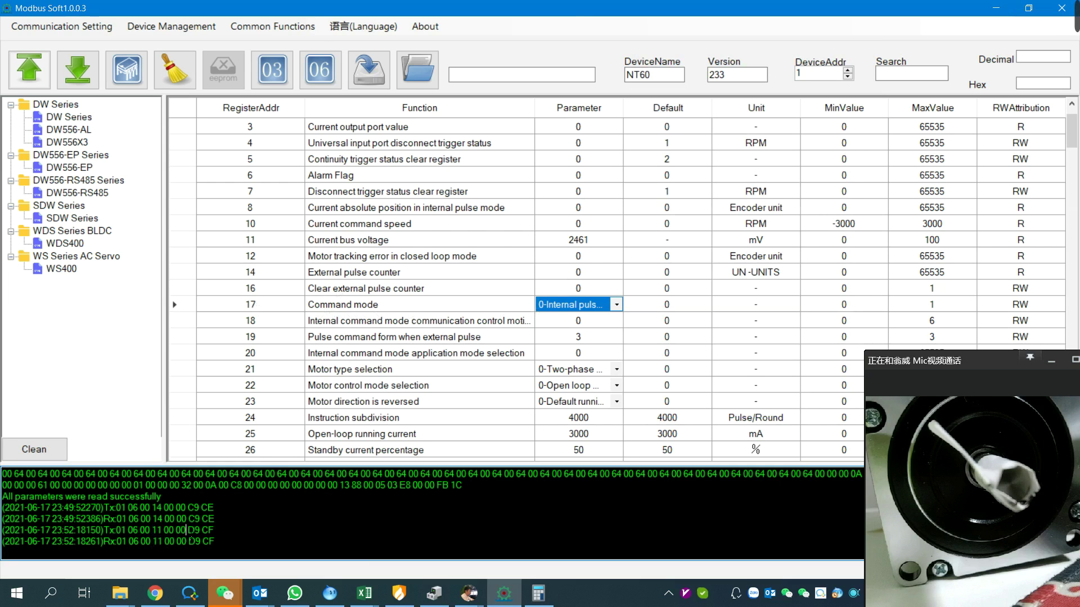
drag(188, 531, 166, 531)
drag(117, 542, 175, 563)
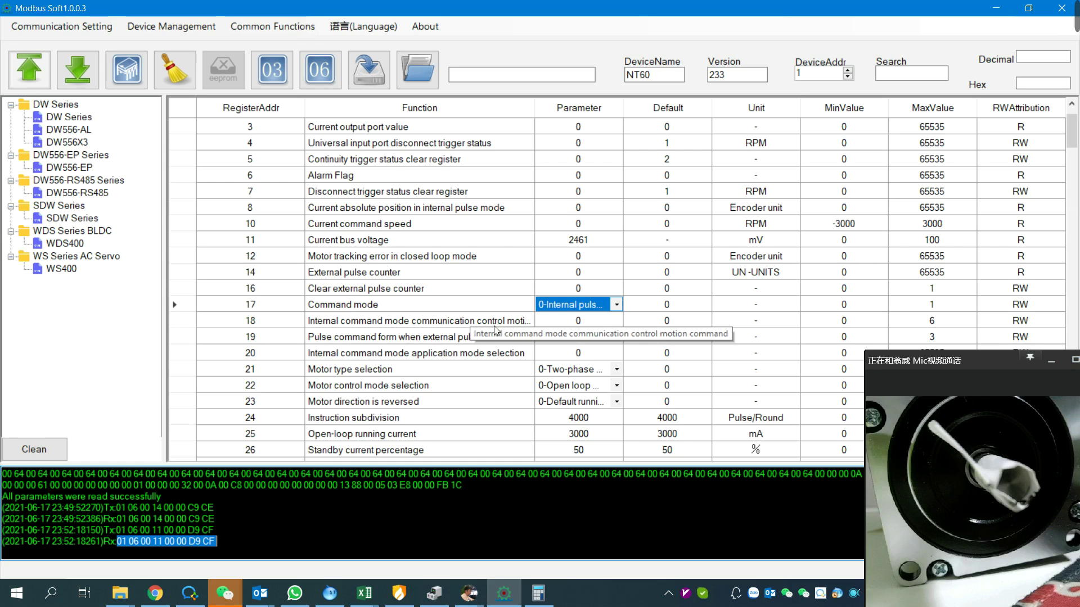
click(458, 325)
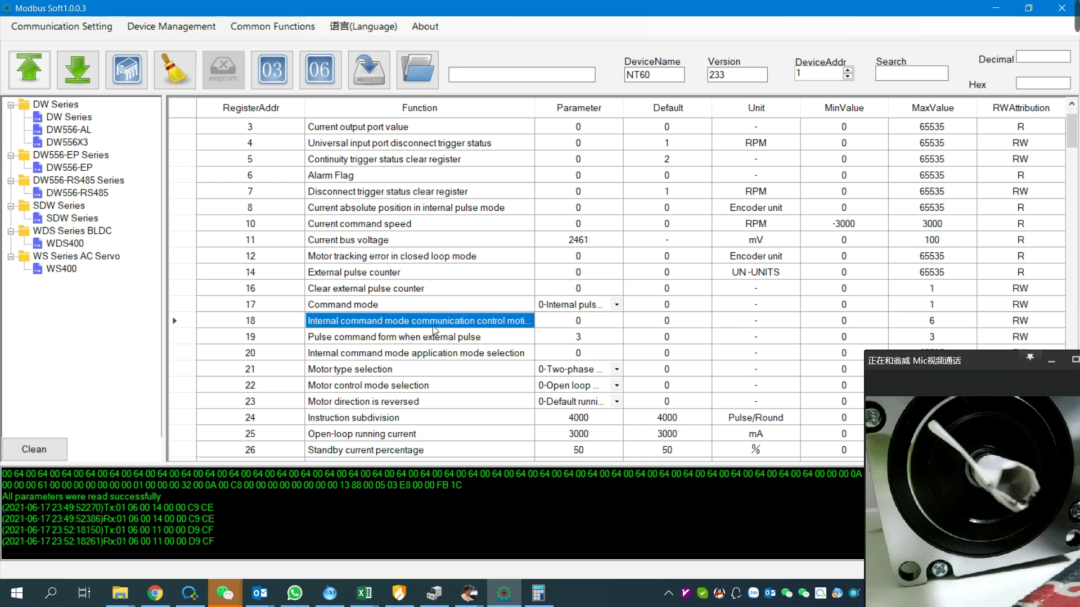
scroll(405, 342, down, 1)
Set register 21's Motor type selection to 0-Two-phase stepper and check the echoed write frame
click(339, 325)
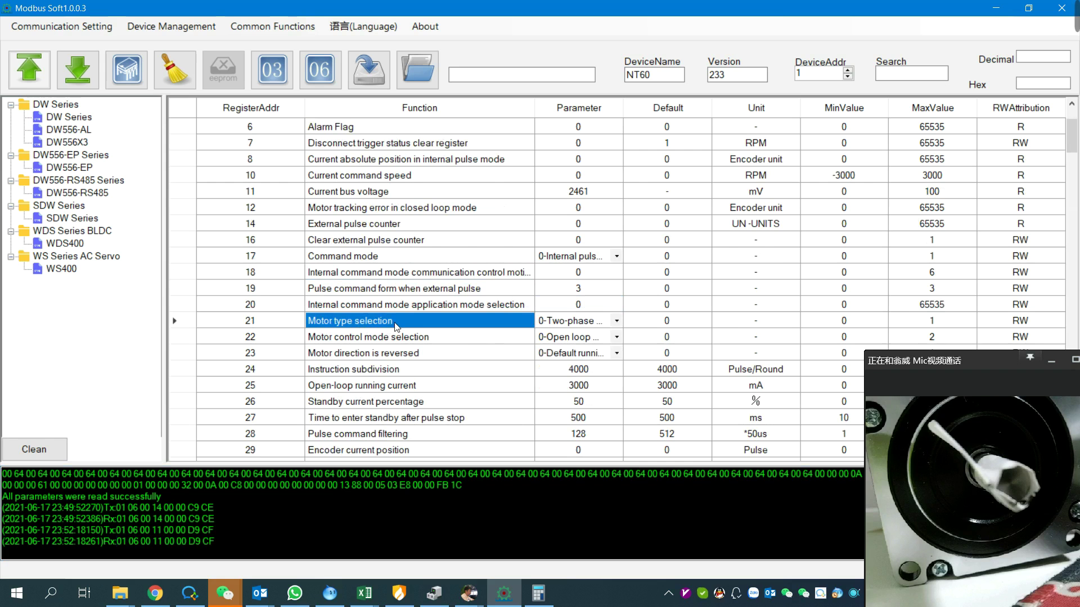
click(563, 324)
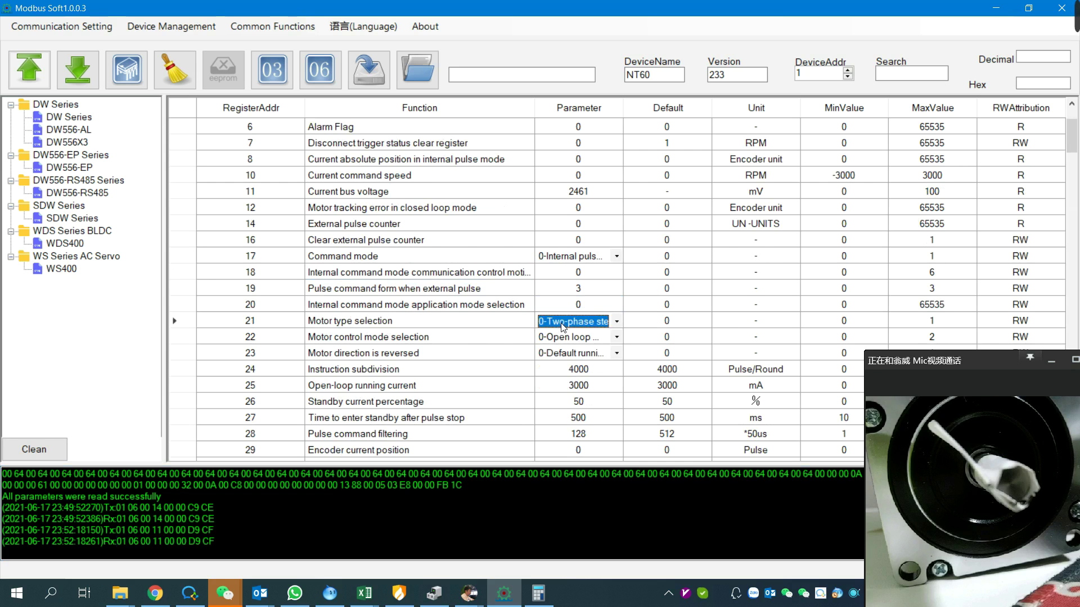
click(563, 325)
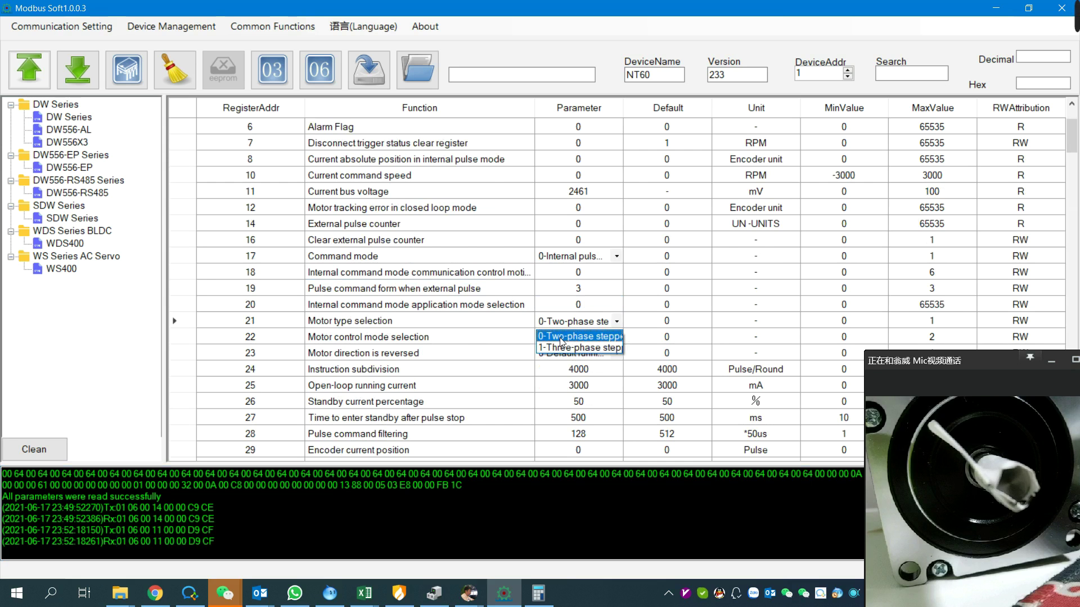
click(558, 339)
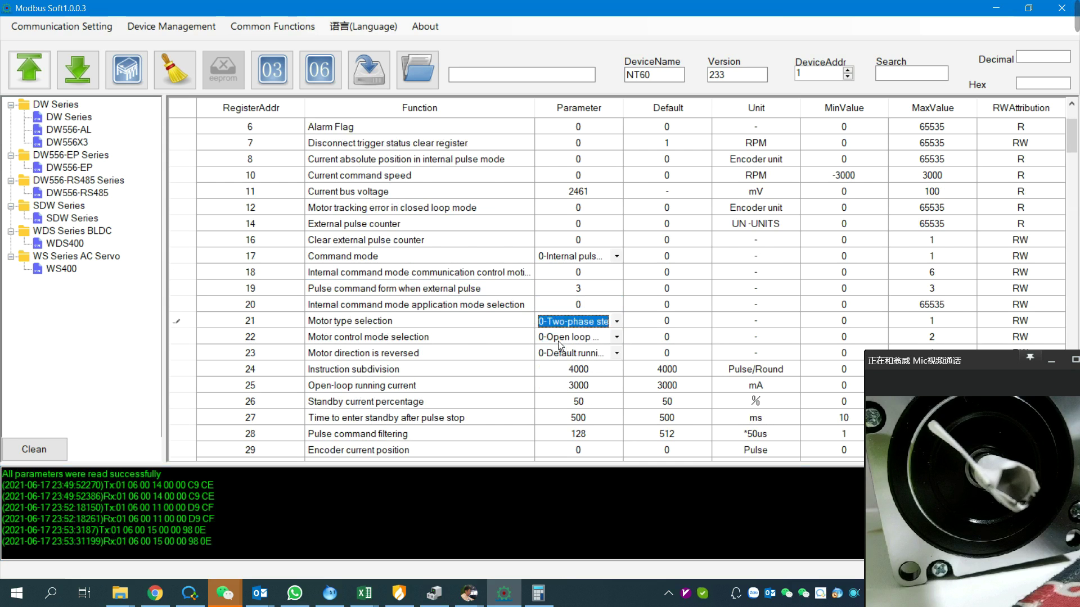
click(128, 538)
drag(121, 530, 181, 530)
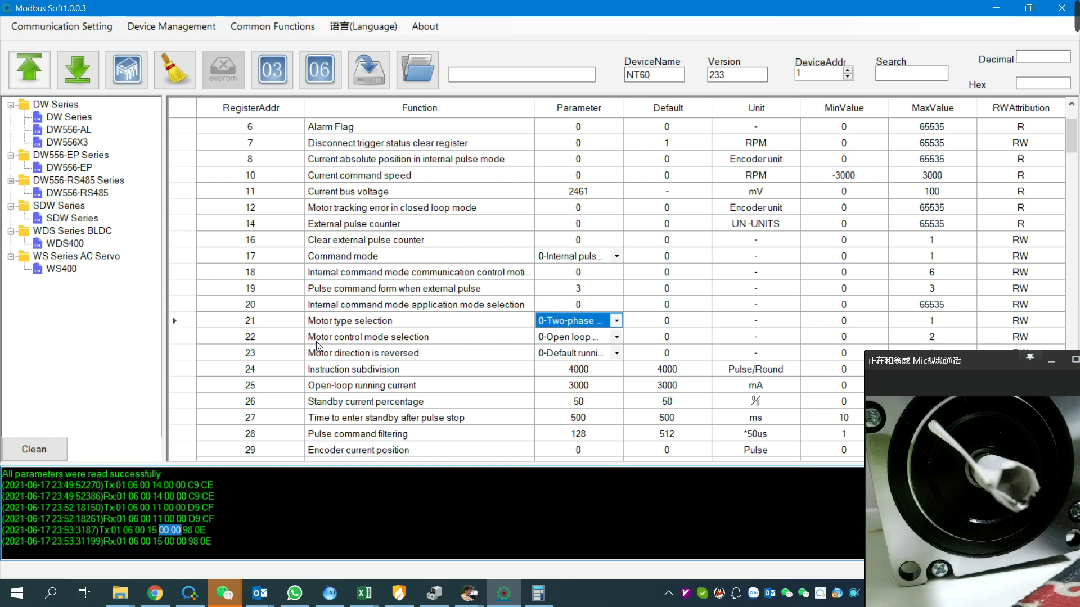
click(284, 340)
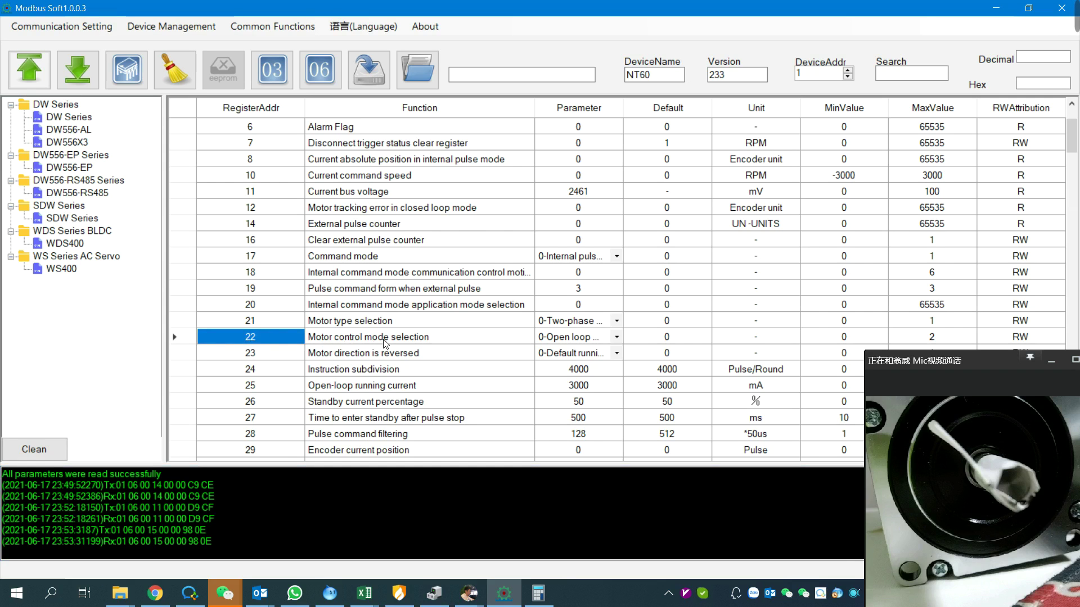
Set register 22 motor control mode to 0-Open loop mode and highlight address 00 16 in the log
click(616, 338)
click(616, 339)
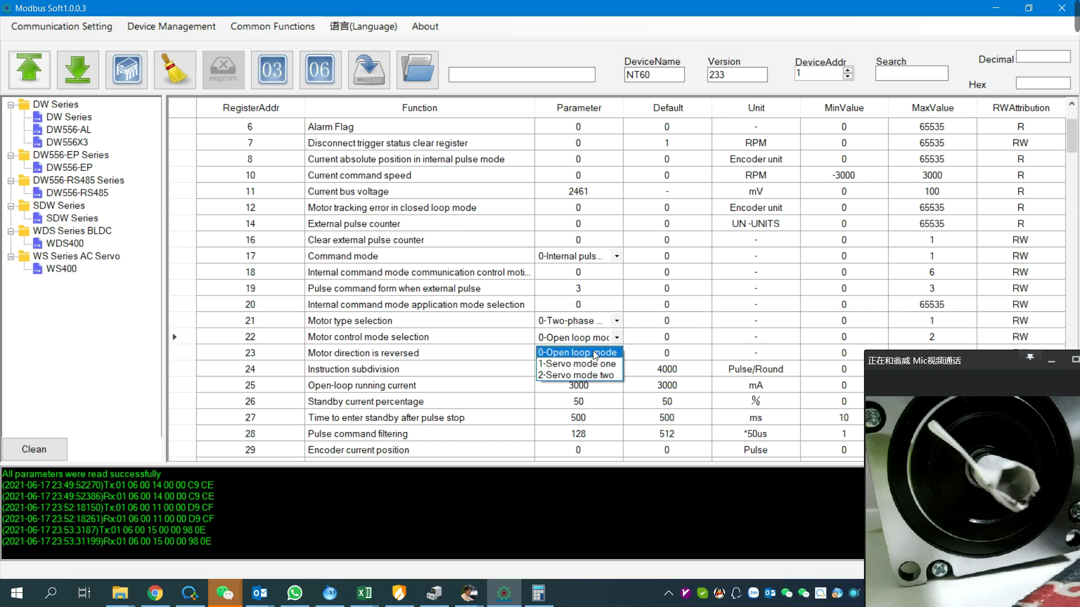
click(595, 354)
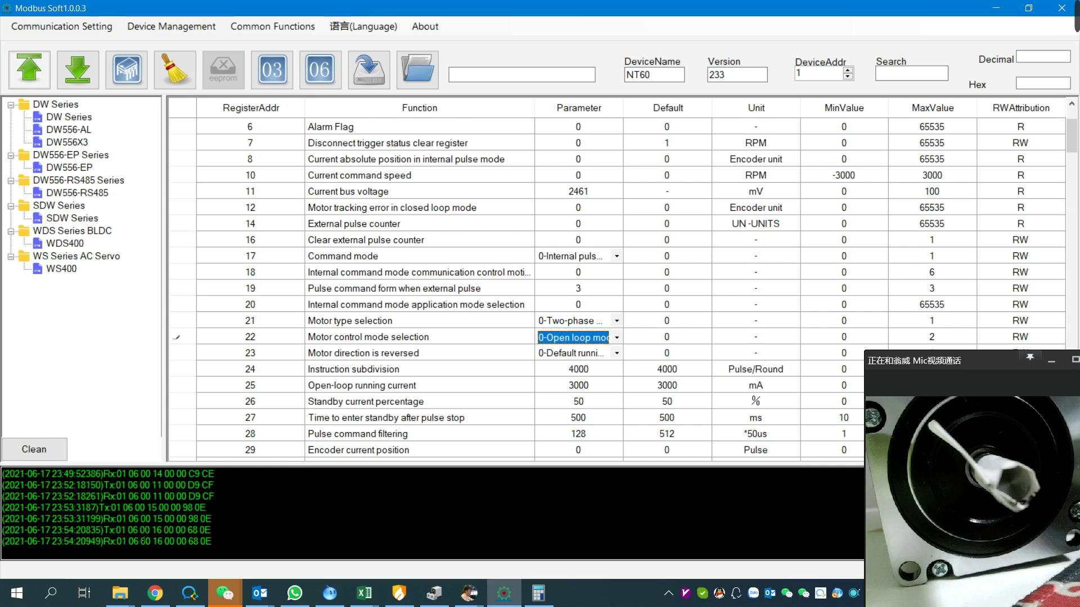
drag(140, 530, 163, 530)
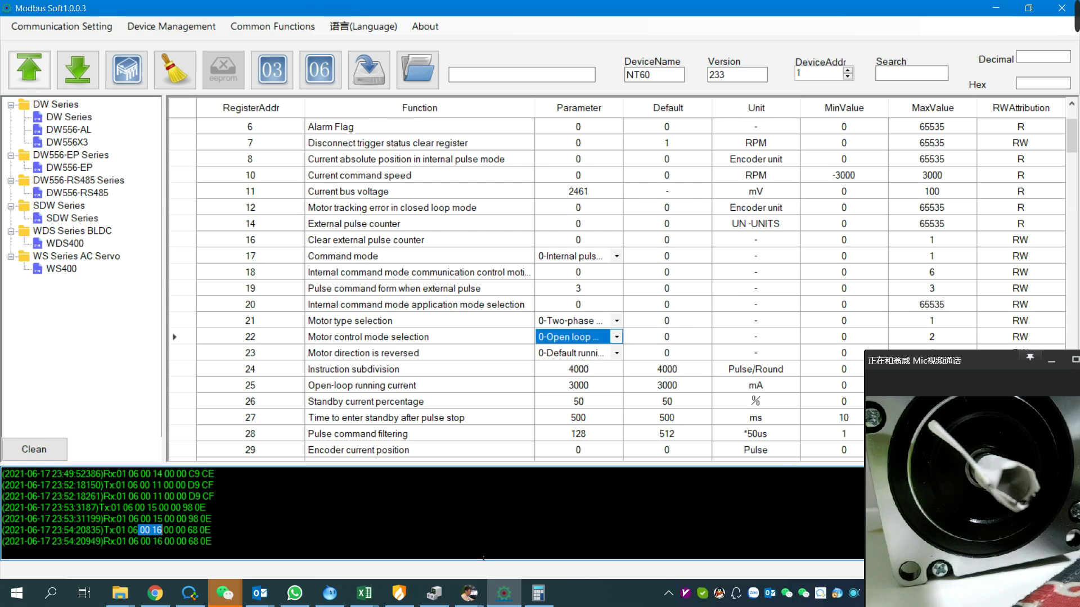
In Calculator, convert hex 16 to decimal 22, then switch back to Modbus Soft
click(538, 593)
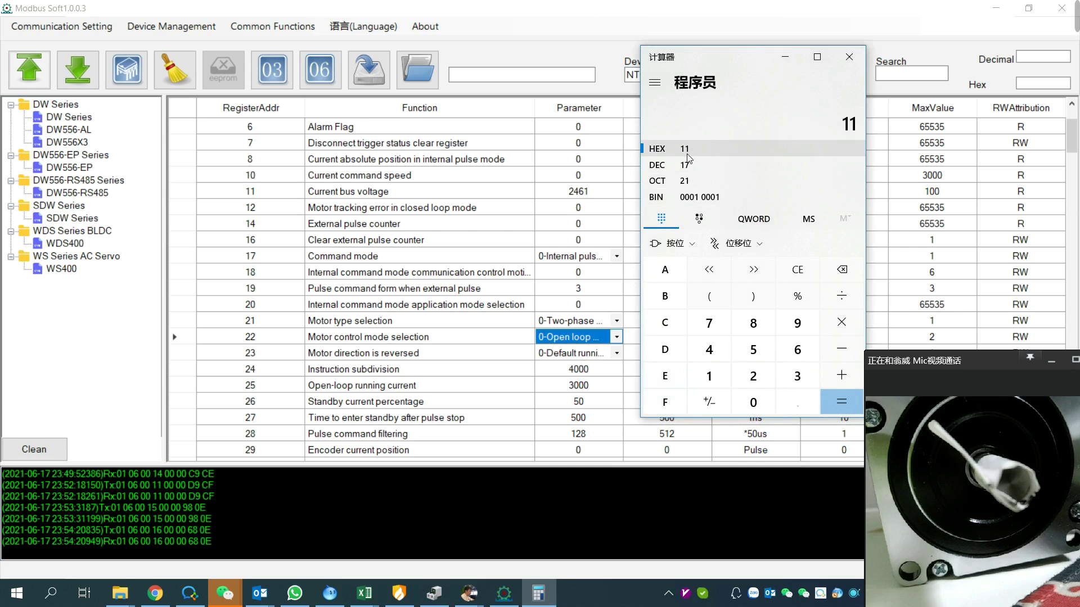
click(678, 376)
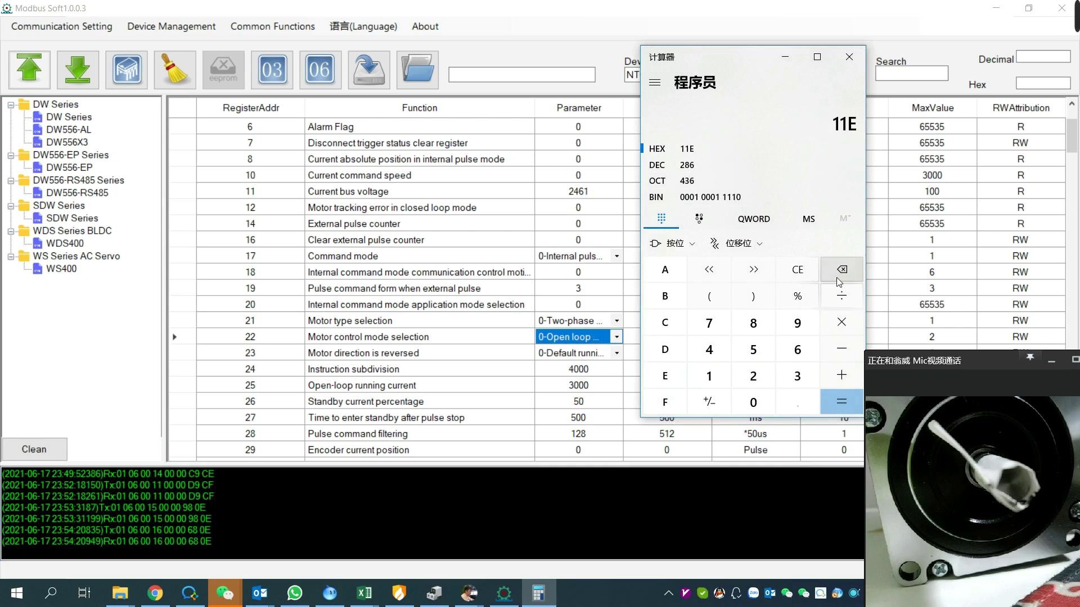
key(Escape)
click(708, 375)
click(797, 349)
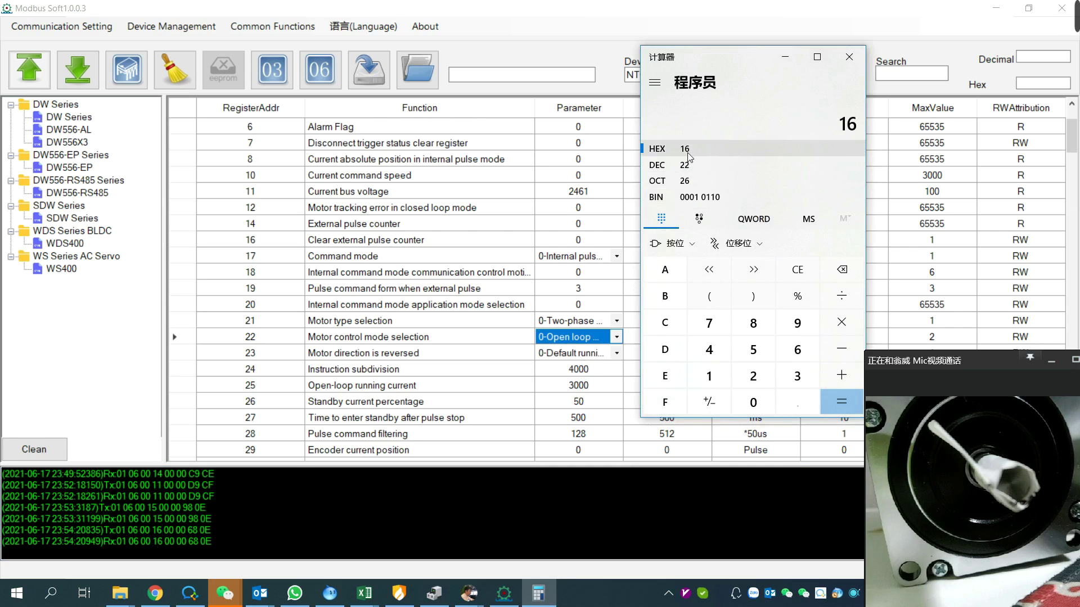
click(690, 168)
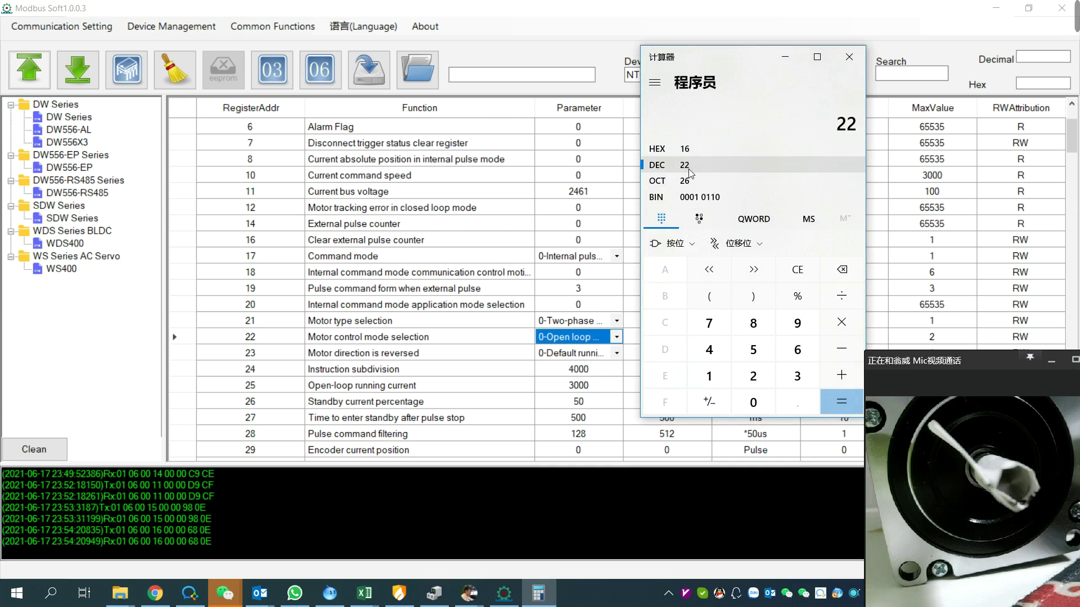
click(272, 337)
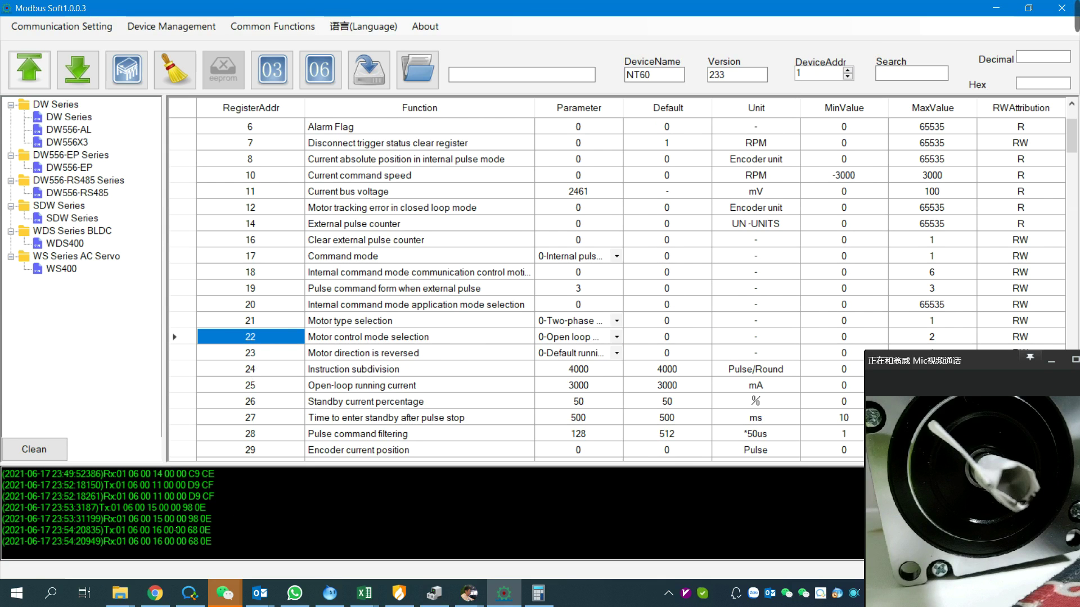
Highlight the logged value bytes, then set register 23 motor direction to 0-Default running
drag(164, 531, 187, 539)
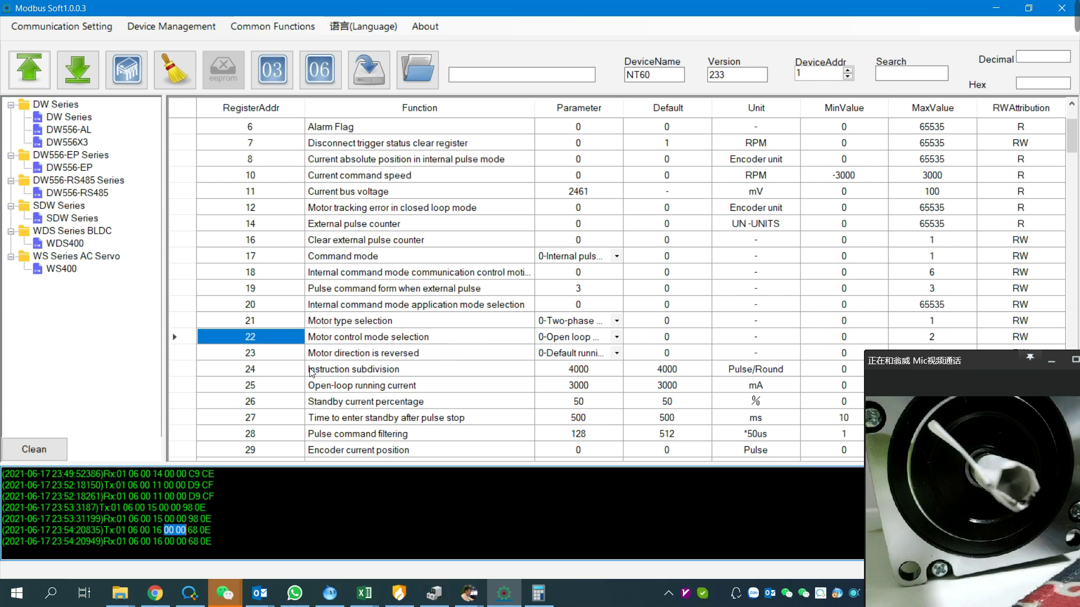
click(284, 354)
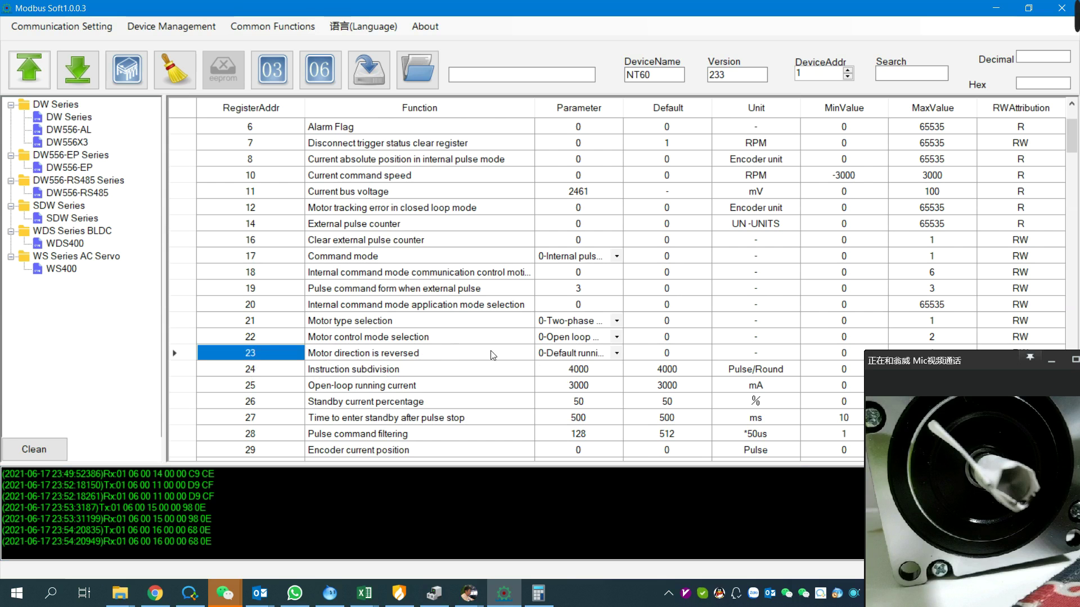
click(615, 355)
click(616, 355)
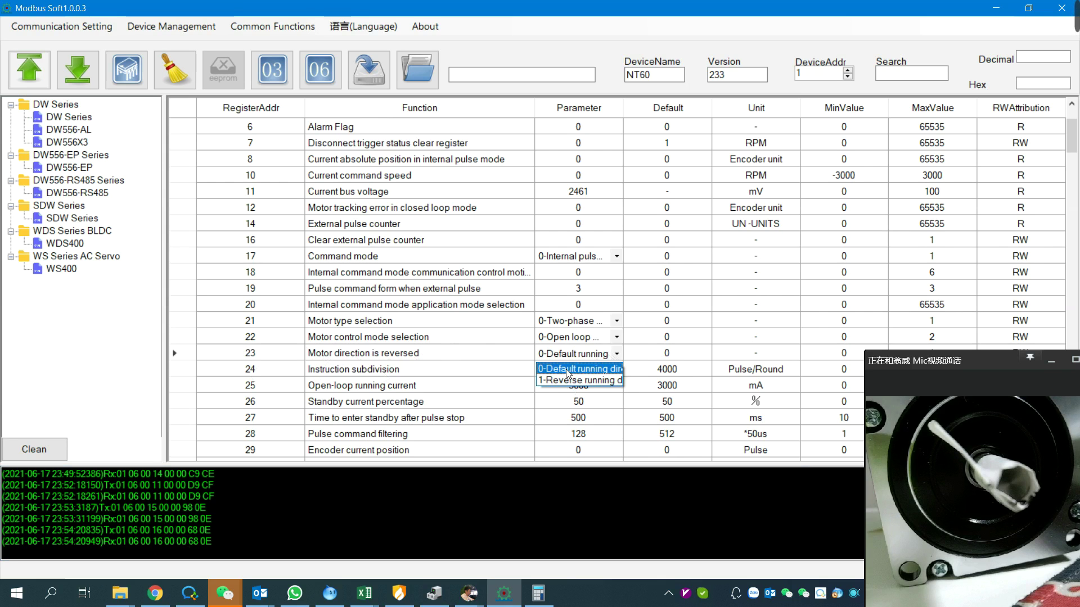
click(571, 369)
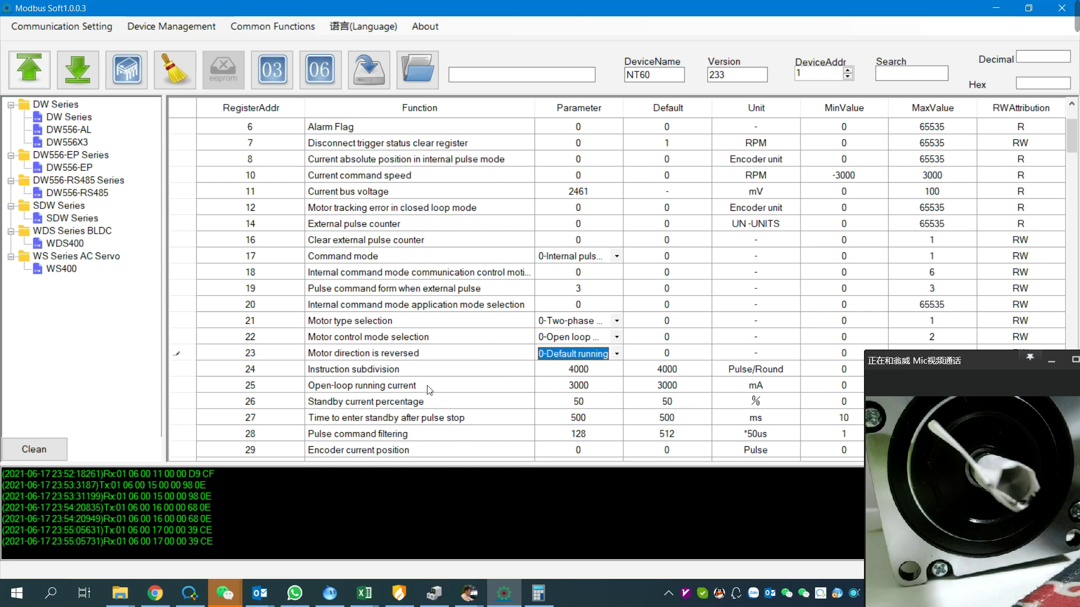
Change register 24 Instruction subdivision from 4000 to 400 and send it
click(356, 372)
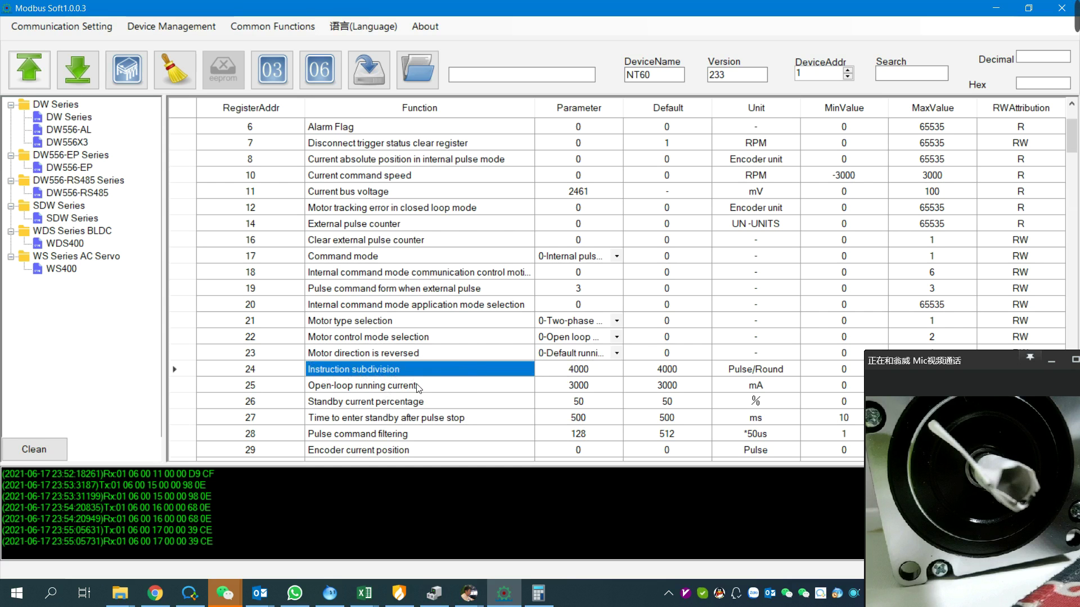
double_click(571, 374)
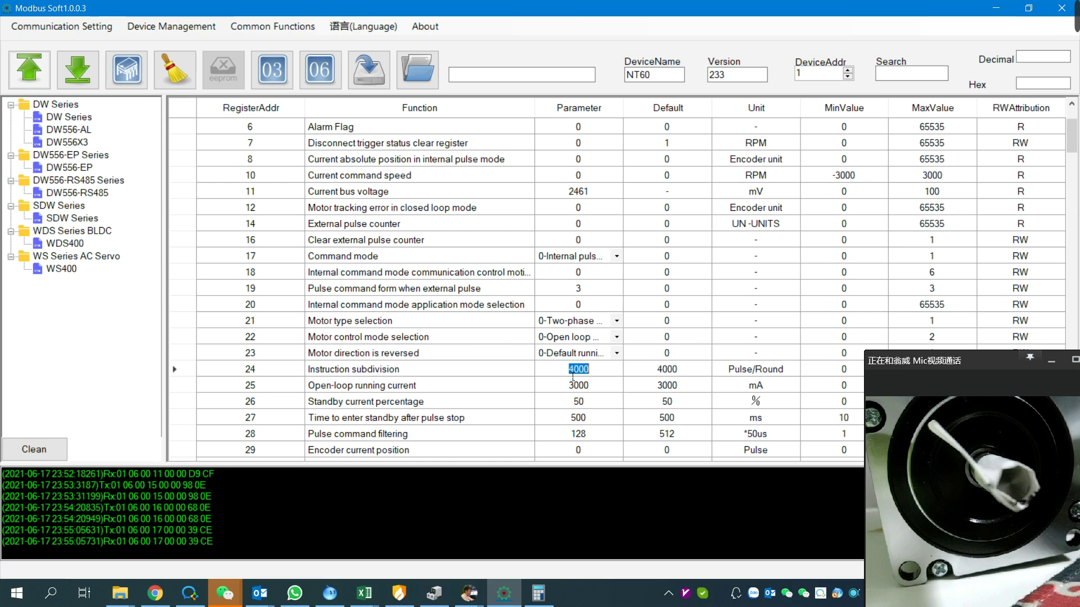
text(400)
key(Return)
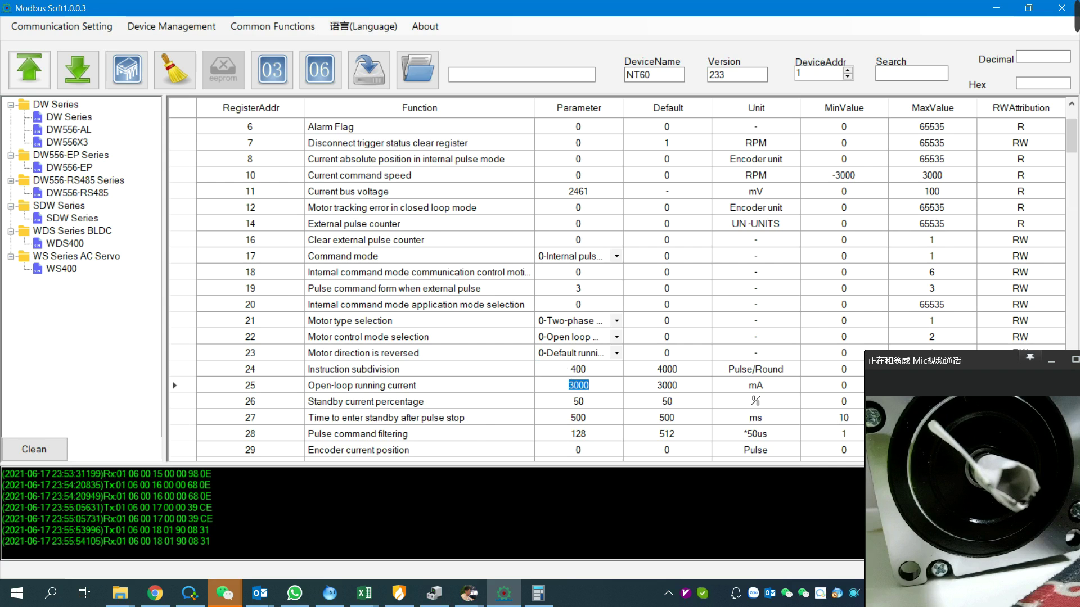
Select the register address and the value bytes 01 90 in the sent log frame
double_click(157, 529)
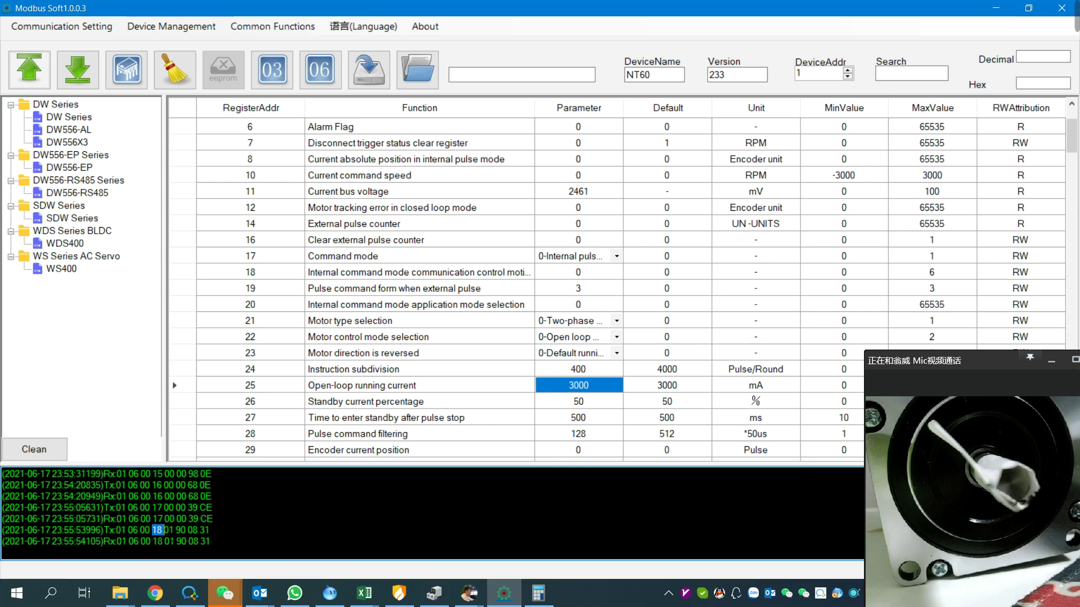
drag(139, 530, 162, 530)
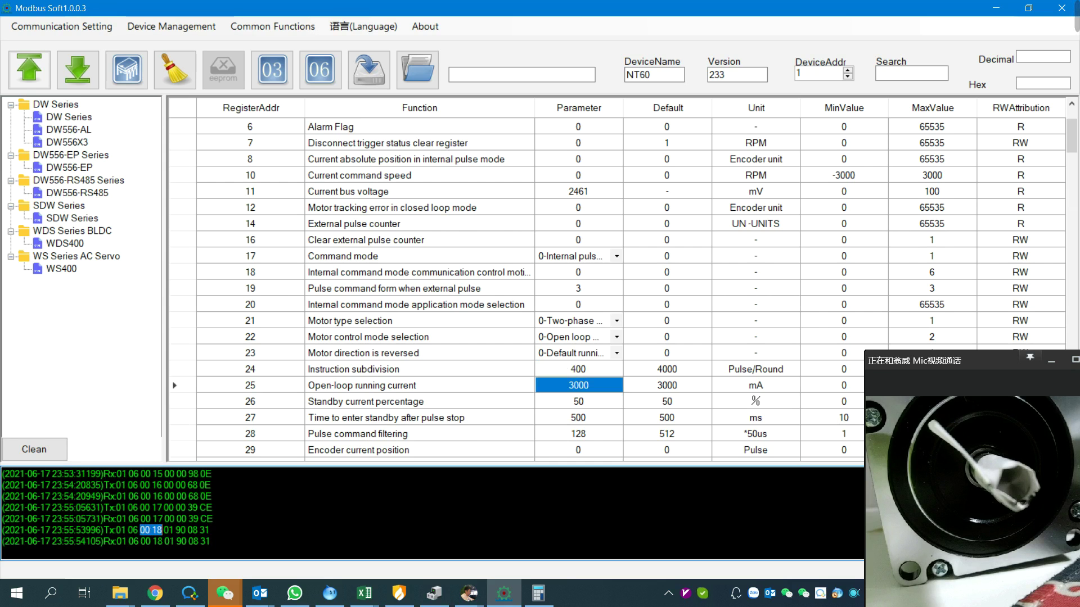
drag(163, 530, 186, 529)
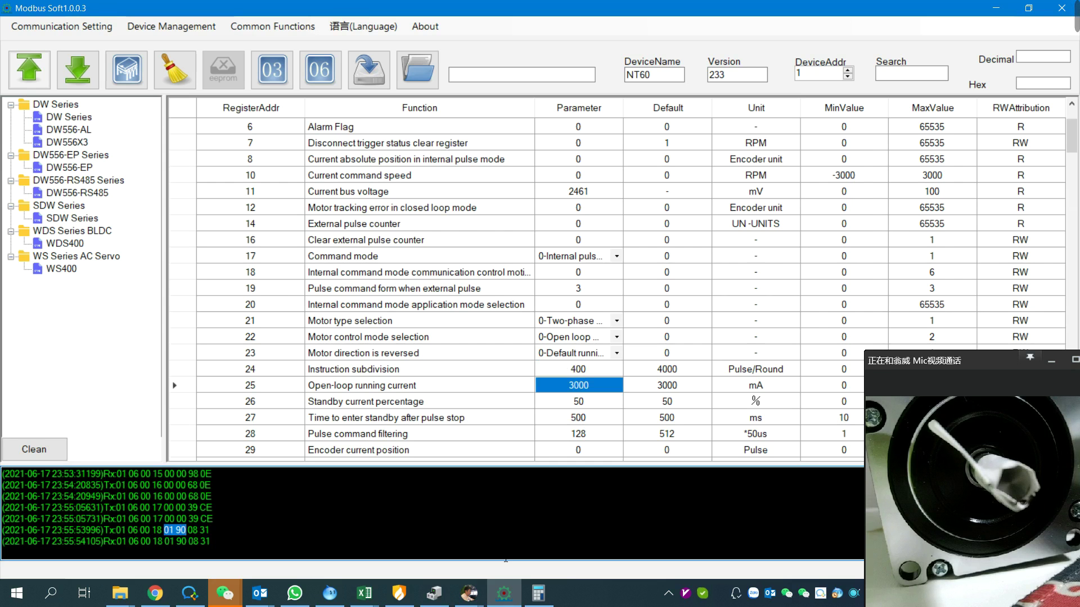
In Calculator's HEX mode, enter 190, read decimal 400, then return to Modbus Soft
click(538, 594)
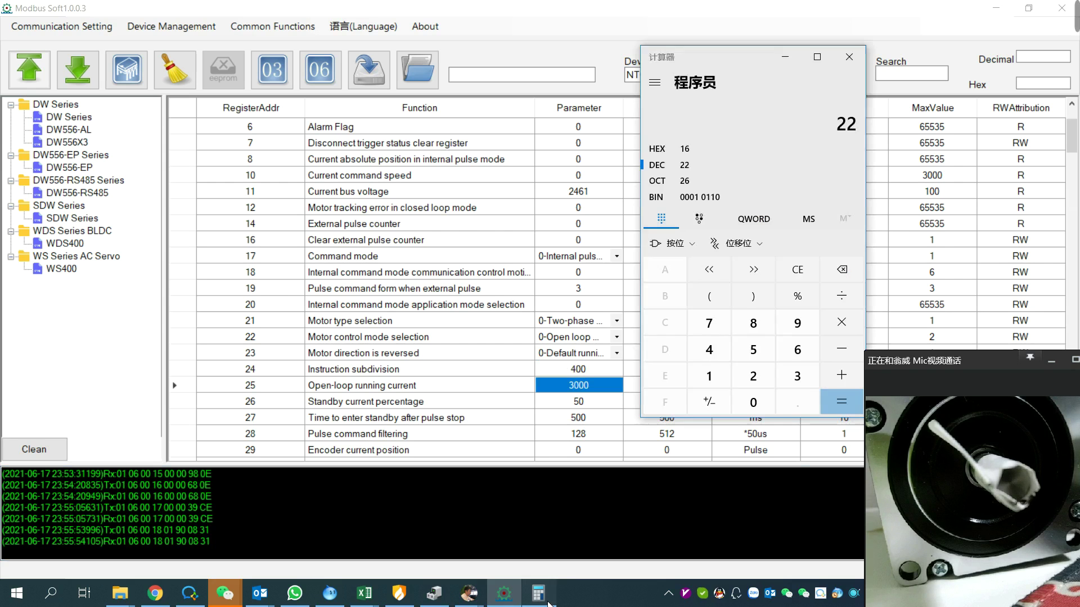
click(690, 149)
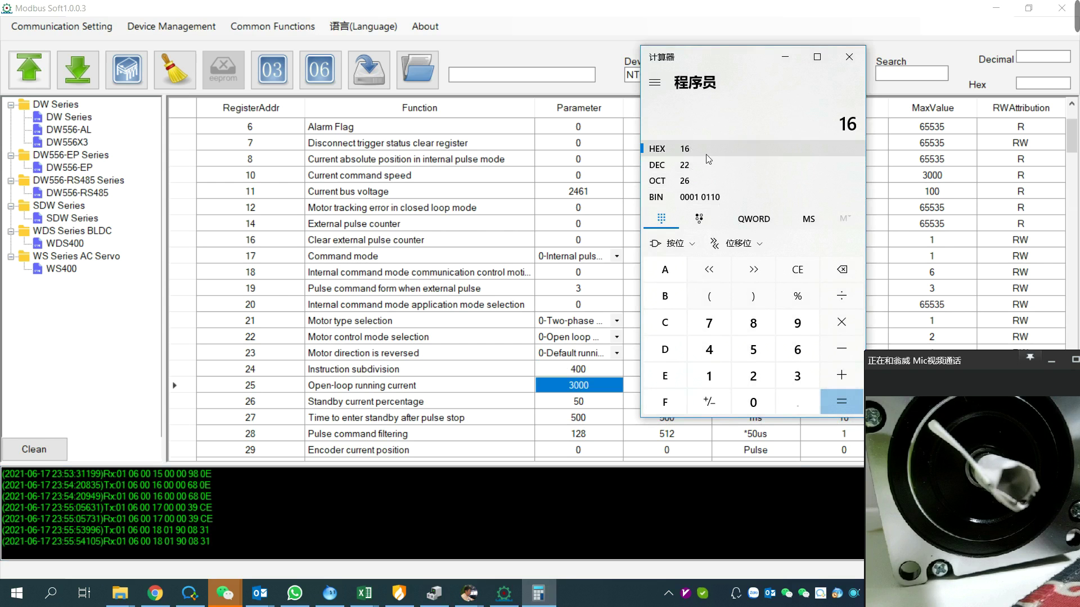
click(745, 415)
click(709, 376)
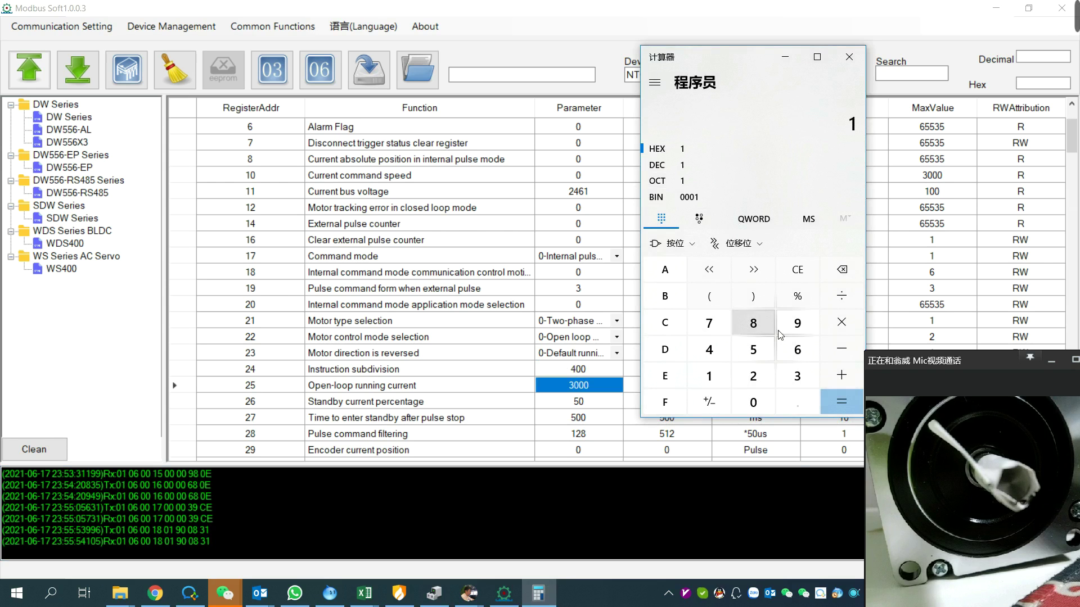
click(797, 323)
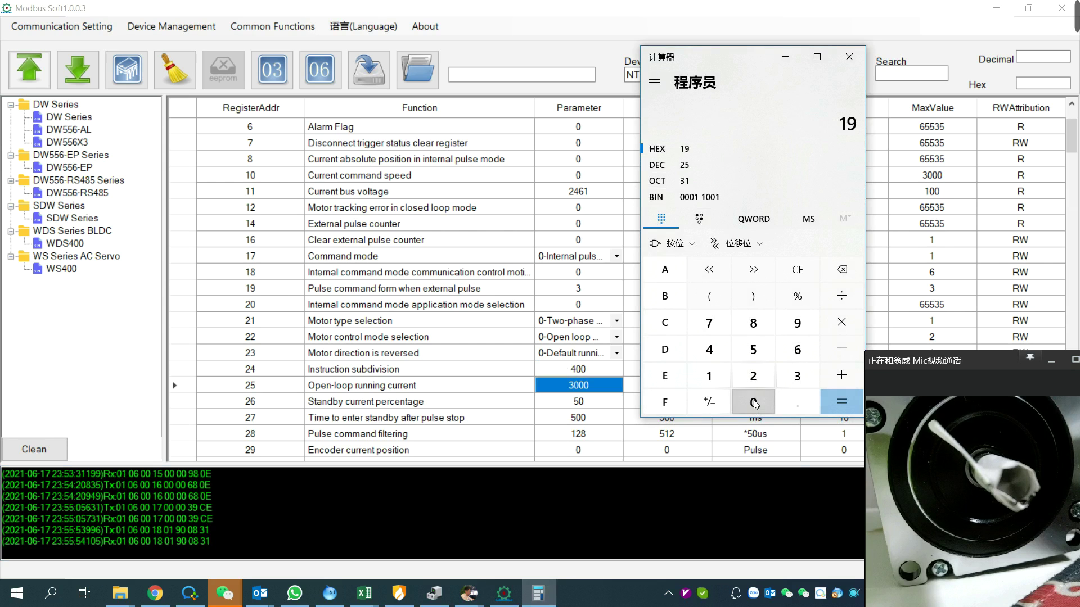
click(754, 403)
click(694, 167)
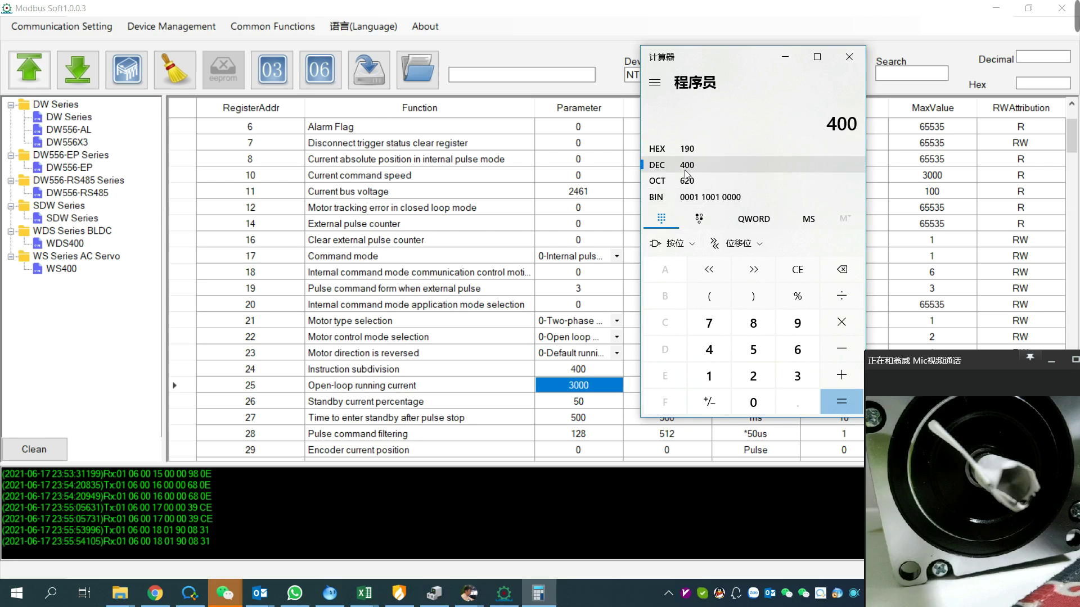
click(571, 15)
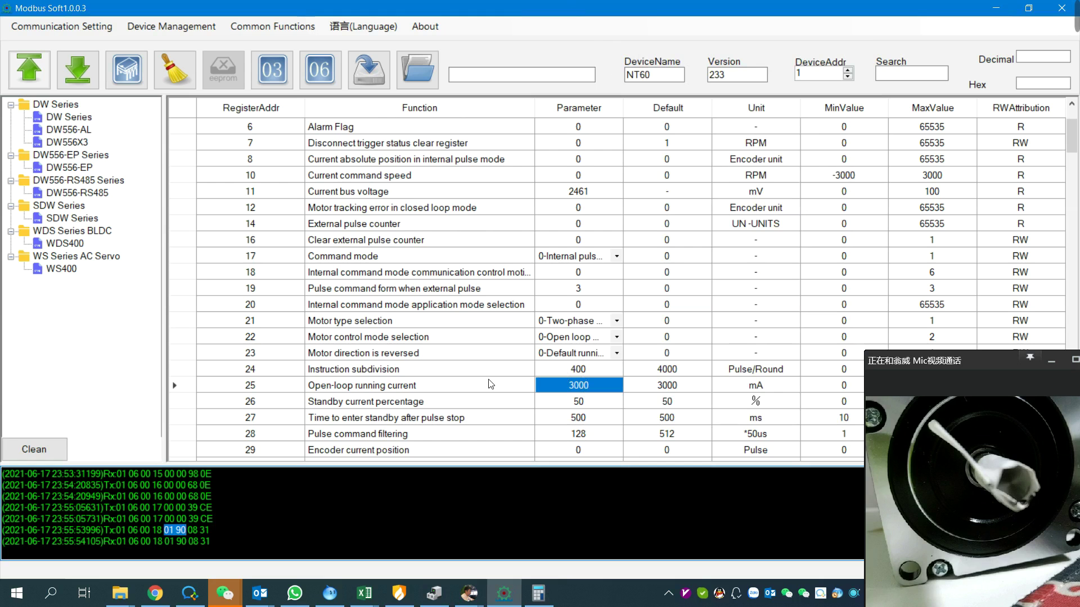
Change register 25 open-loop running current from 3000 to 2800 mA and send it
click(470, 369)
click(460, 384)
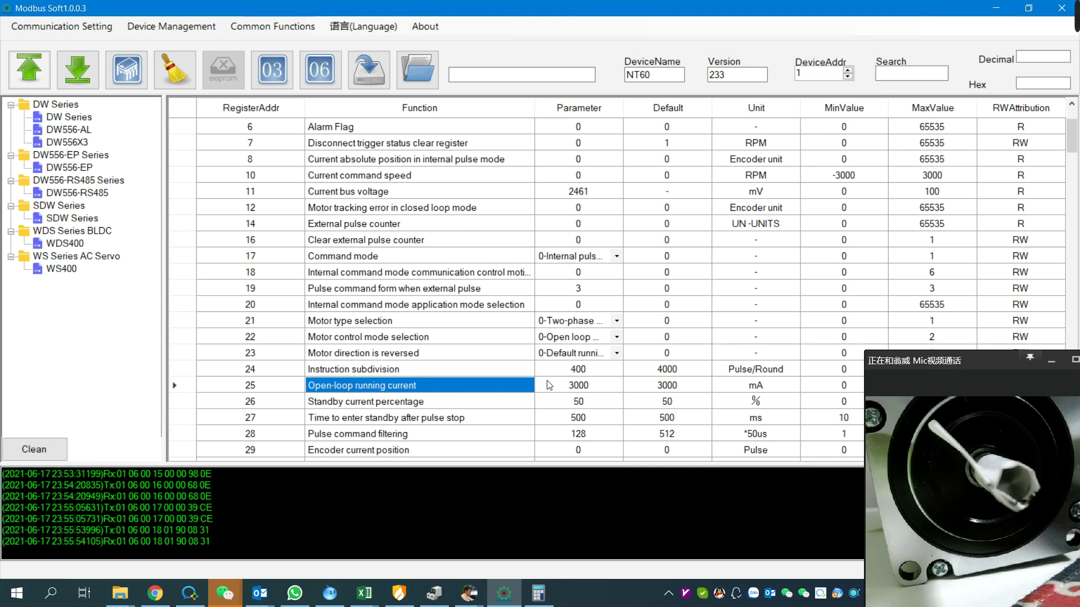
double_click(562, 386)
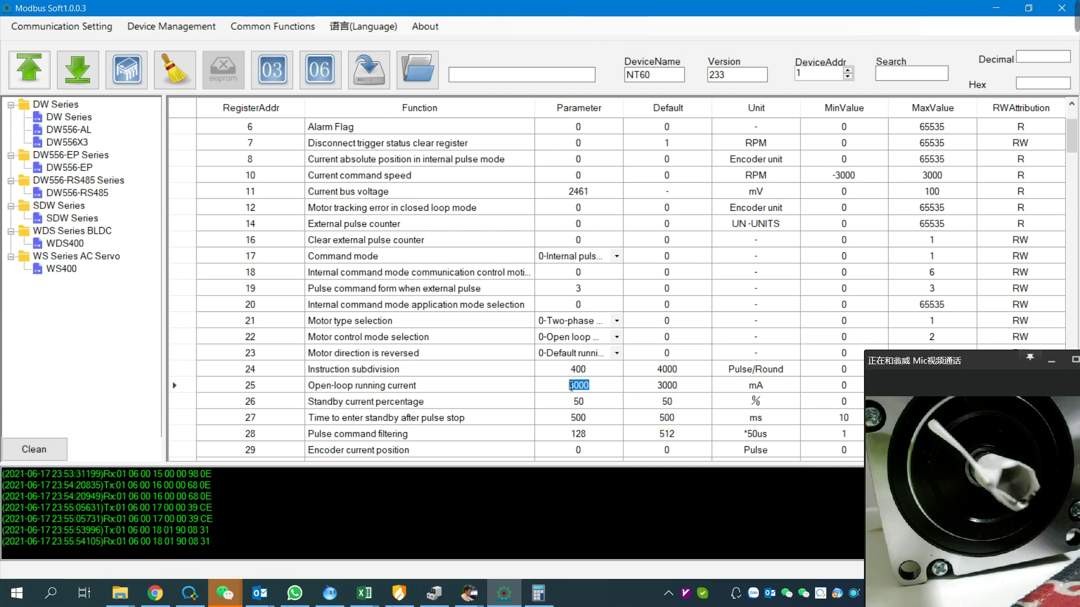
text(2800)
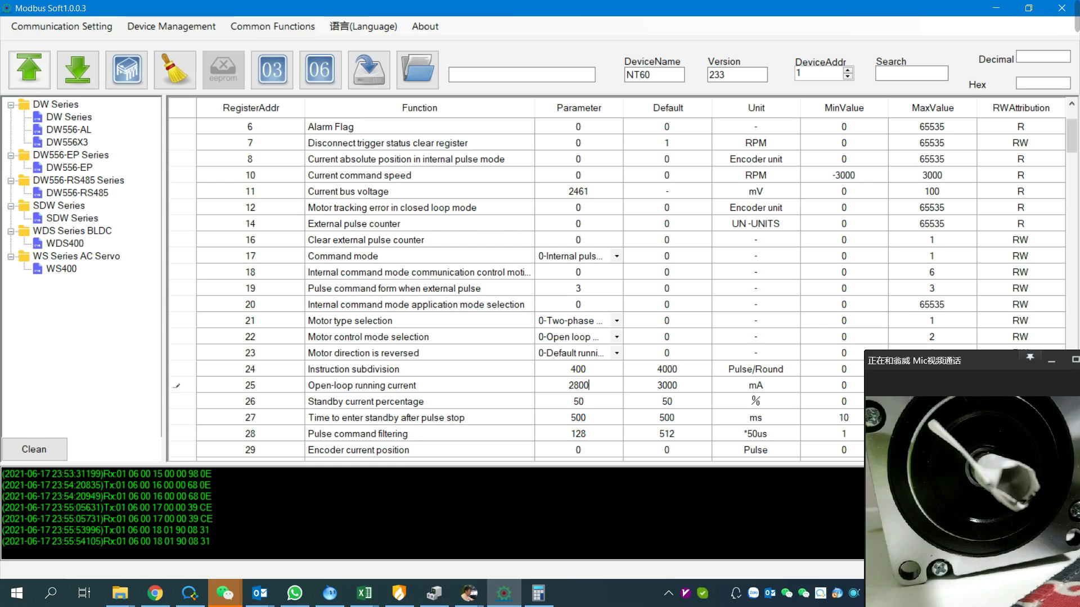
key(Return)
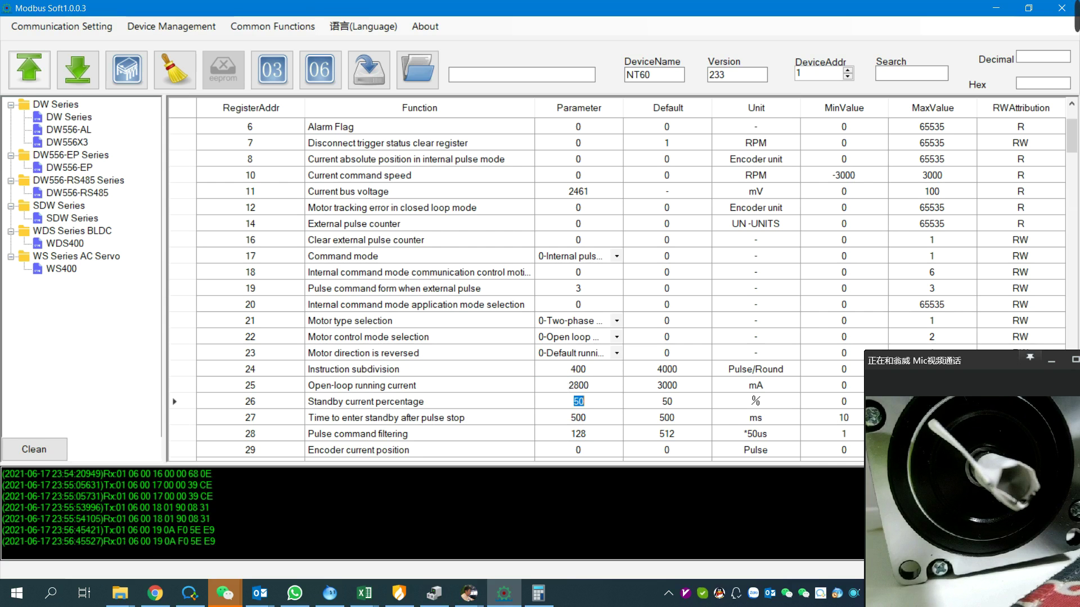
Highlight the sent frame 01 06 00 19 0A F0 5E E9 in the log
drag(217, 530, 116, 529)
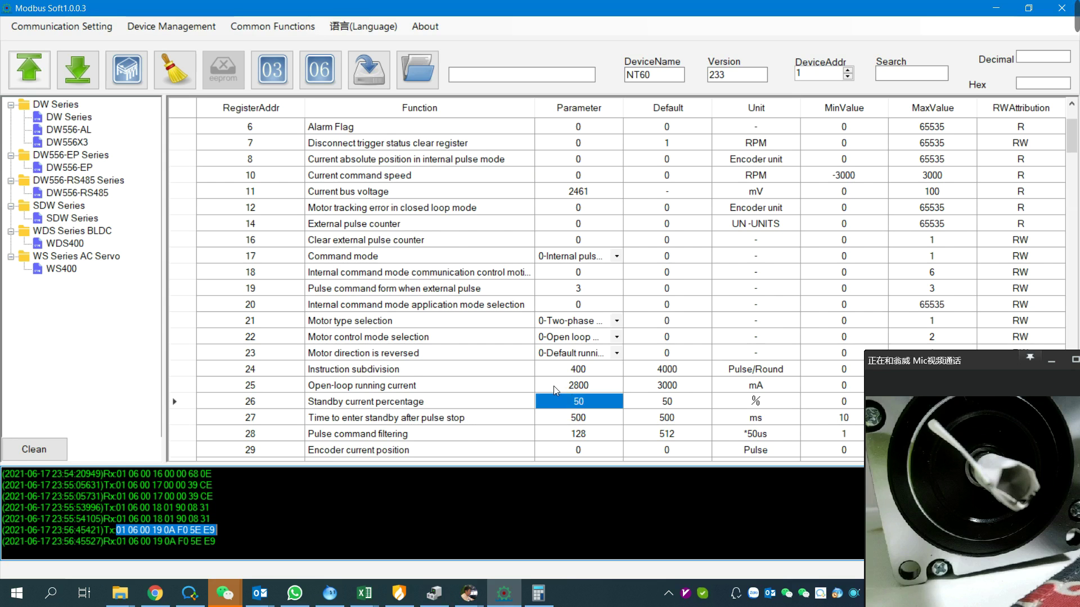
scroll(553, 386, down, 15)
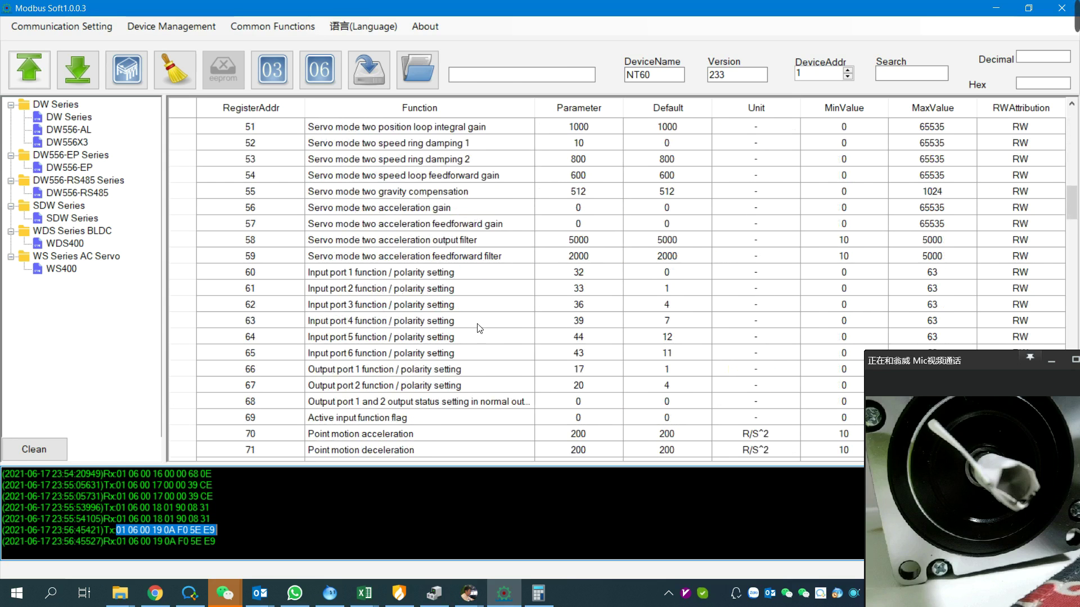
Write point motion acceleration 180, deceleration 180 and maximum speed 300 RPM in rows 70–72
scroll(479, 328, down, 2)
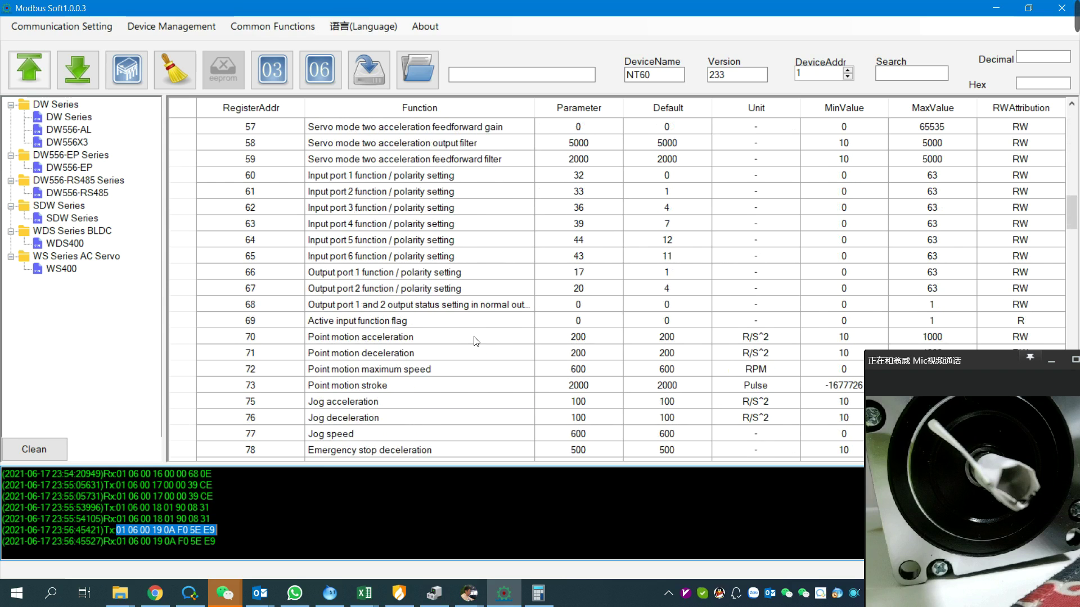
click(484, 339)
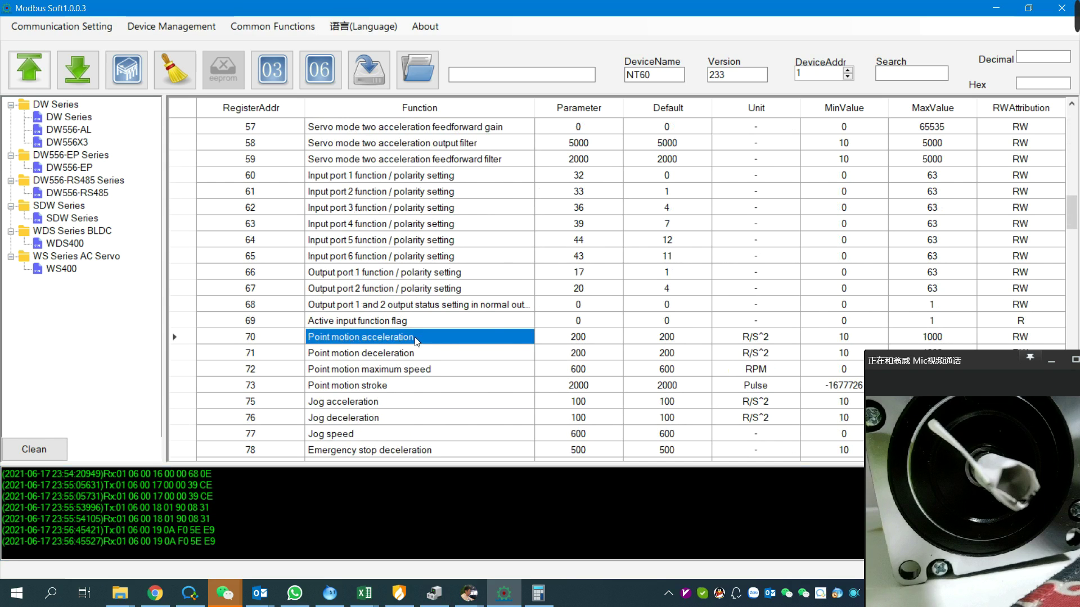
double_click(594, 341)
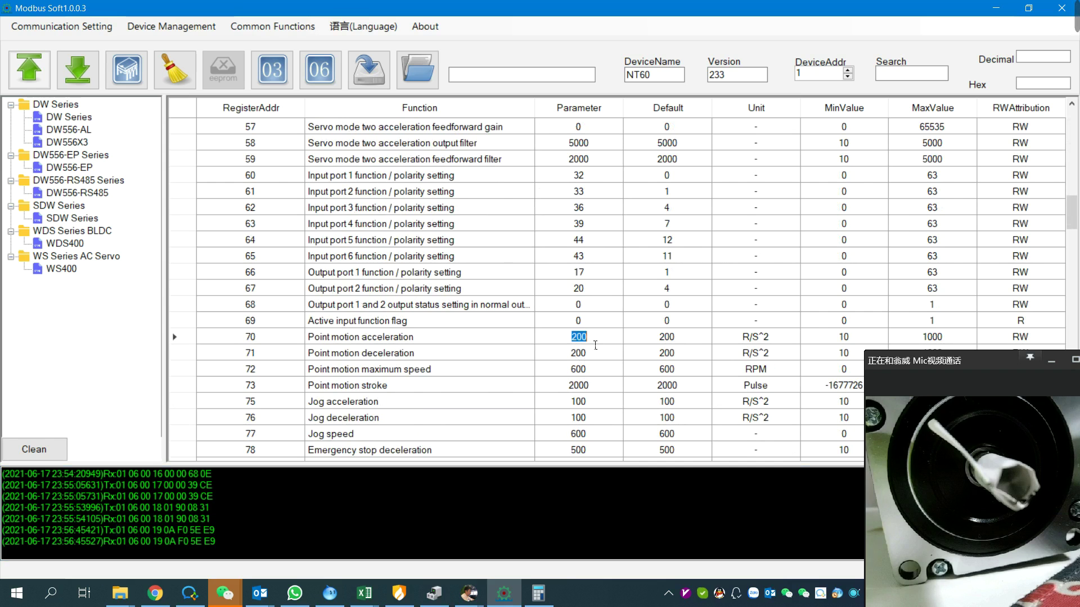
text(180)
key(Return)
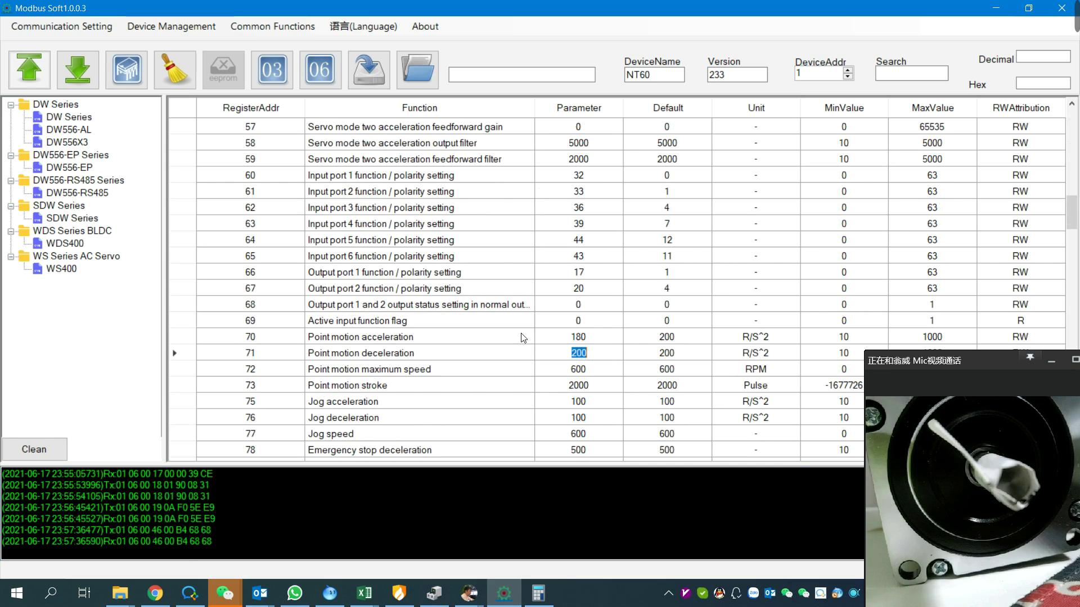
text(180)
key(Return)
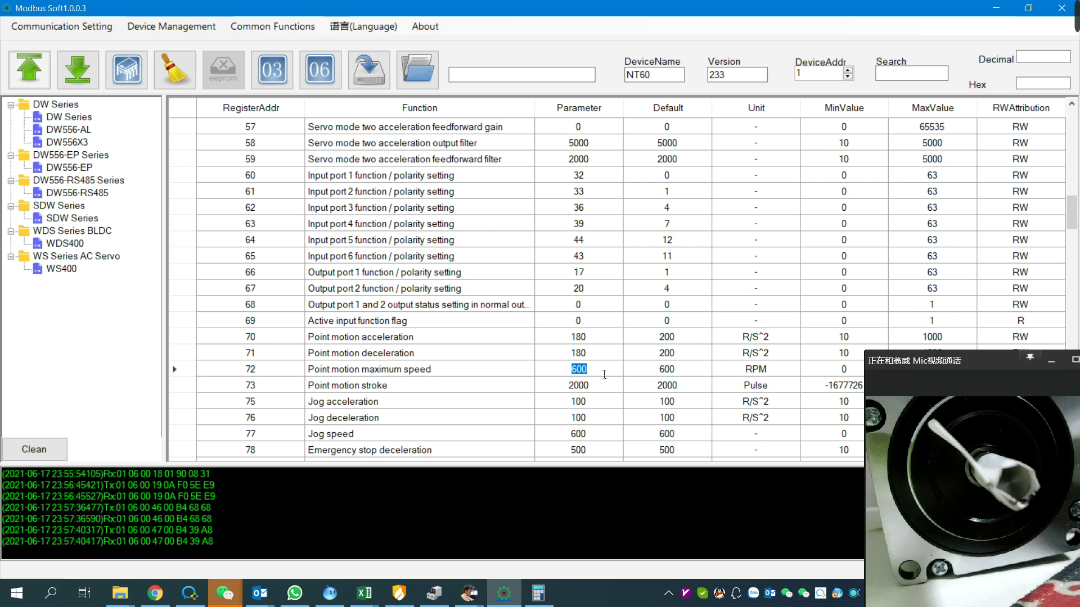
text(300)
key(Return)
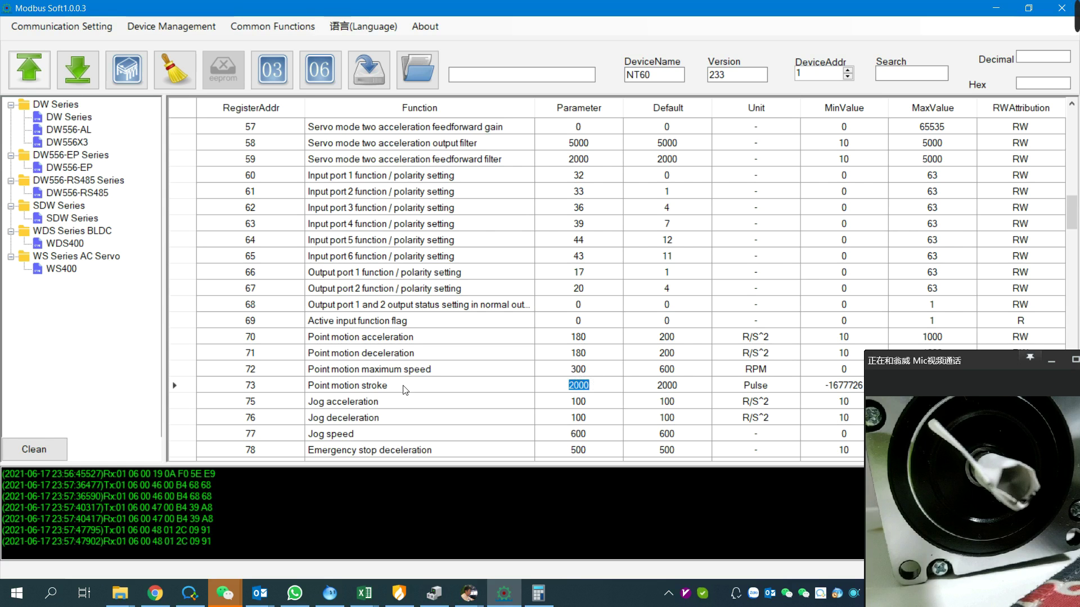
Change register 73 Point motion stroke from 2000 to 400 pulses and send it
click(260, 389)
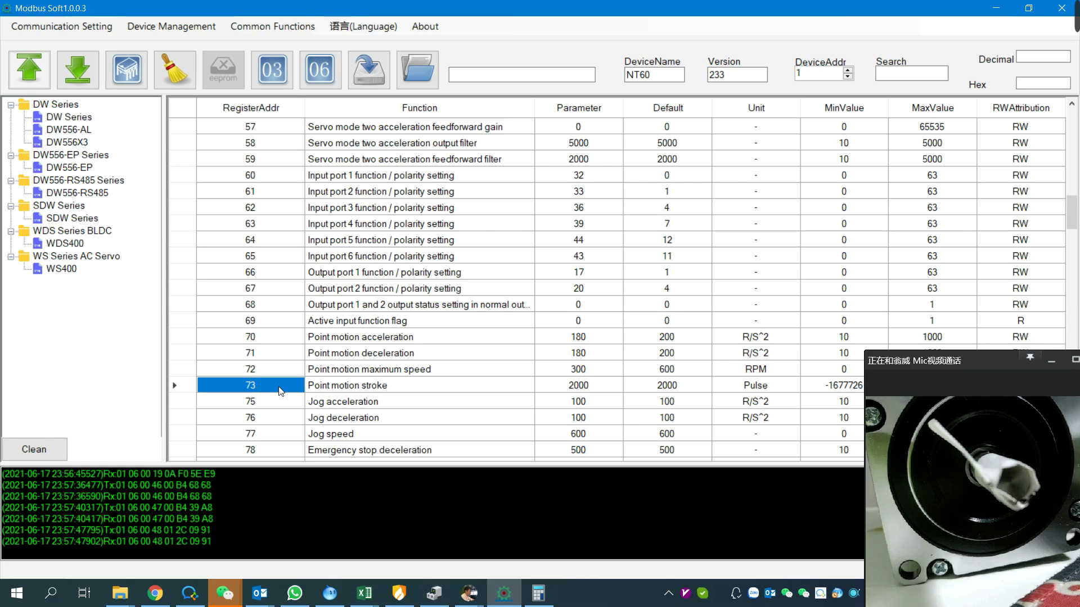
click(371, 388)
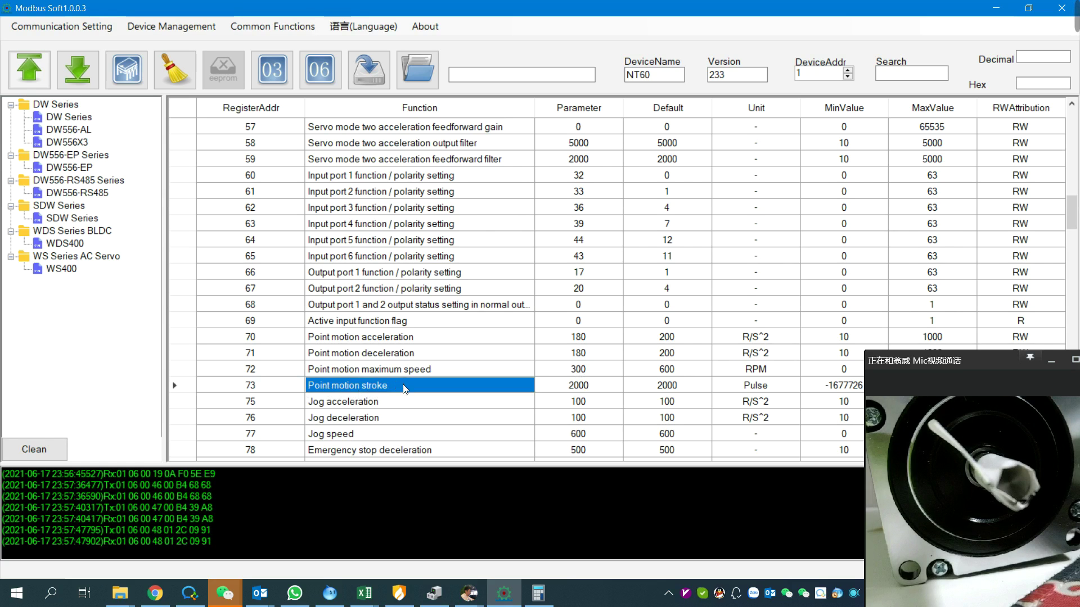
double_click(572, 391)
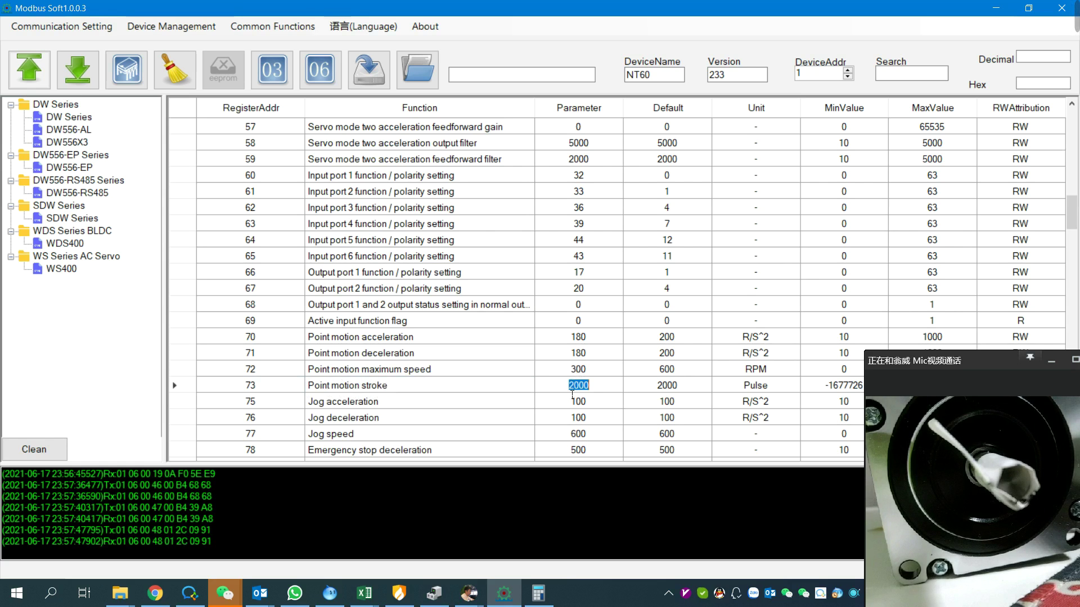
text(400)
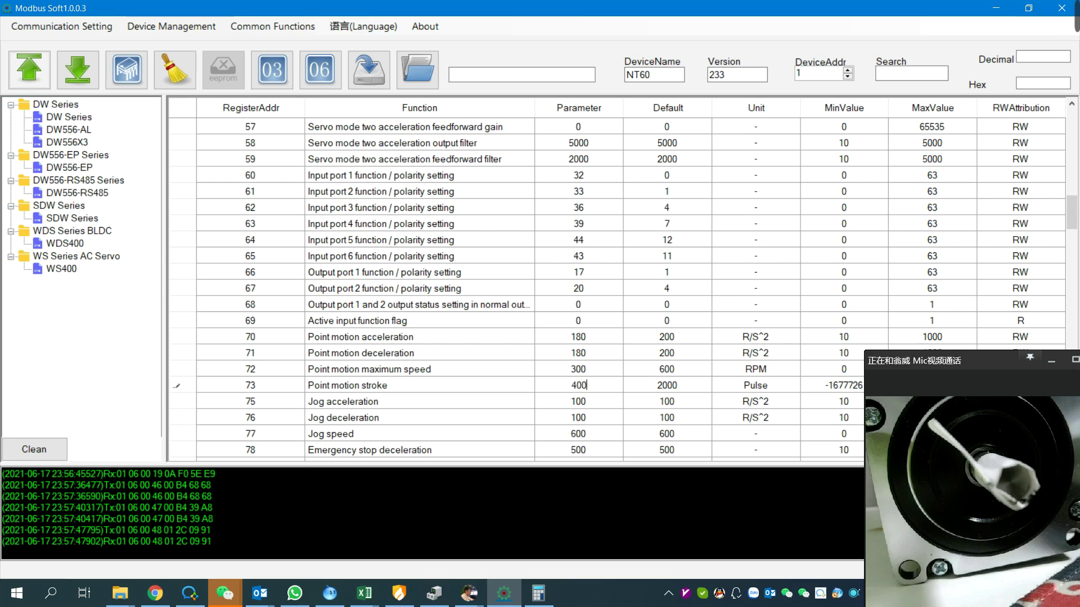
key(Return)
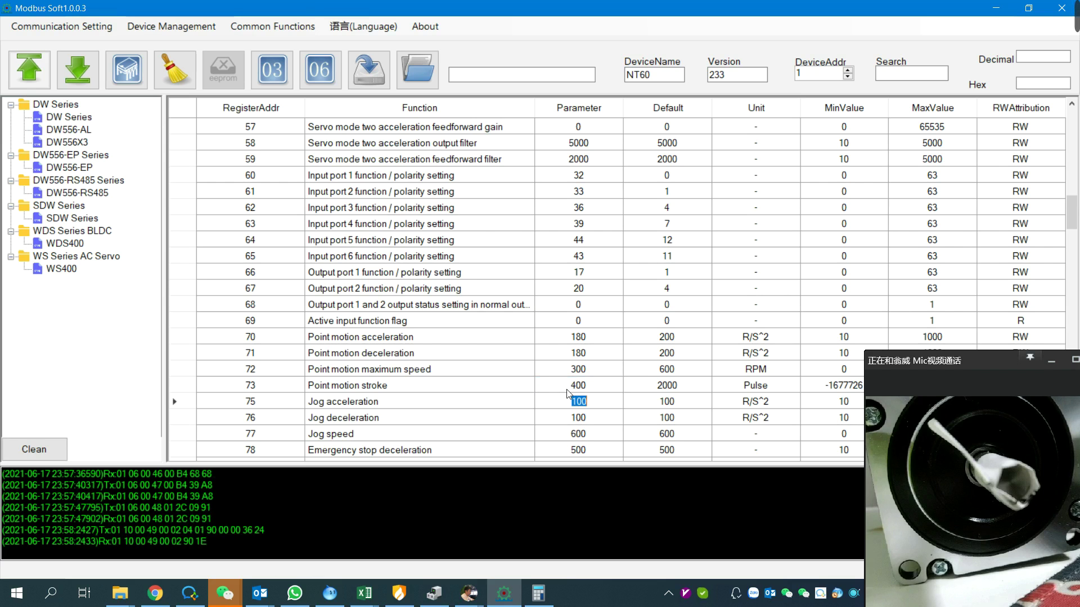